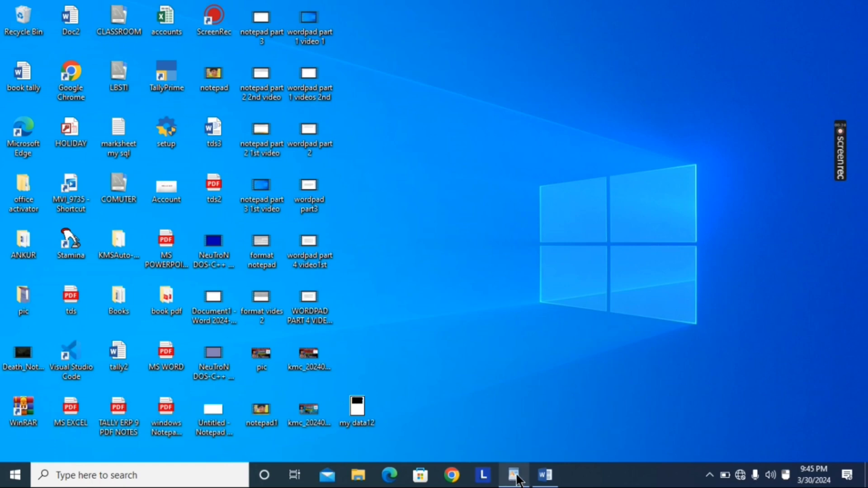
# Step: Switch to the open WordPad document and place the cursor after its last paragraph
pyautogui.moveTo(519, 480)
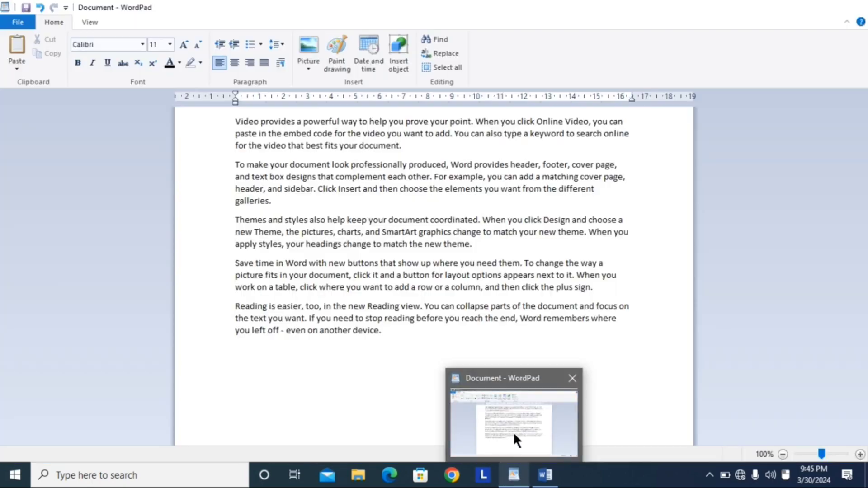
pyautogui.click(514, 433)
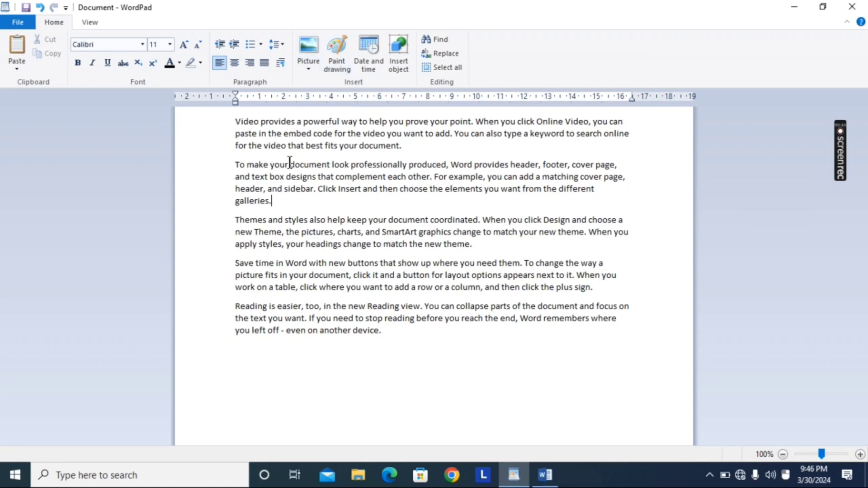
pyautogui.click(391, 337)
# Step: Insert the picture kmc_20240327_134148 from the Desktop folder below the last paragraph, and delete it again
pyautogui.click(307, 54)
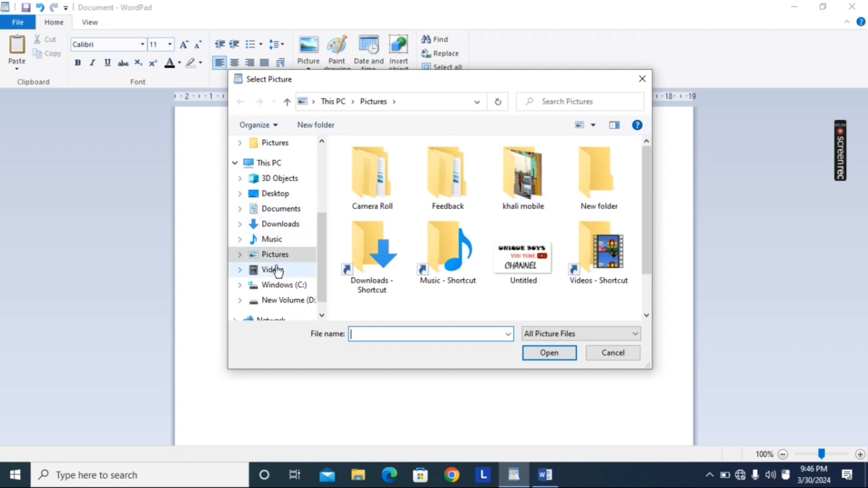
pyautogui.click(263, 195)
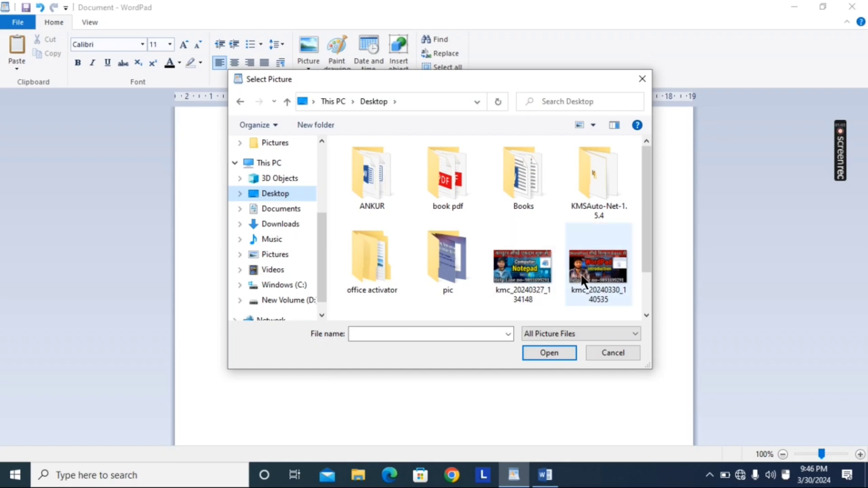
pyautogui.click(538, 277)
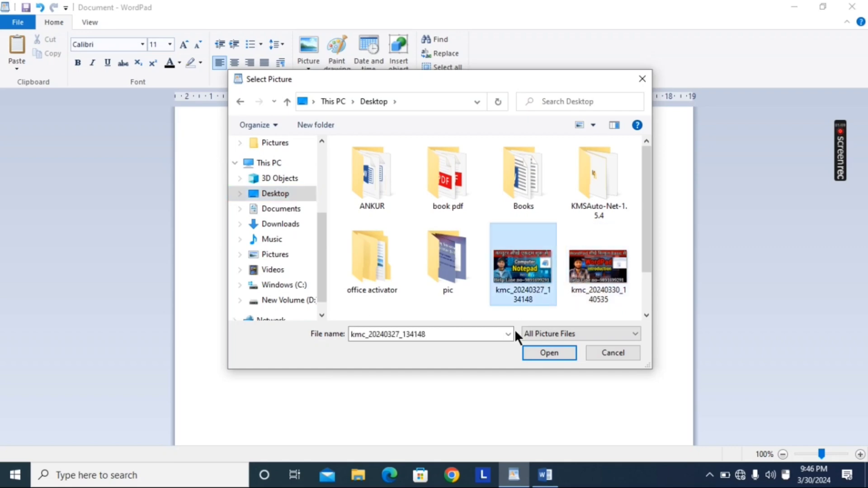
pyautogui.click(549, 353)
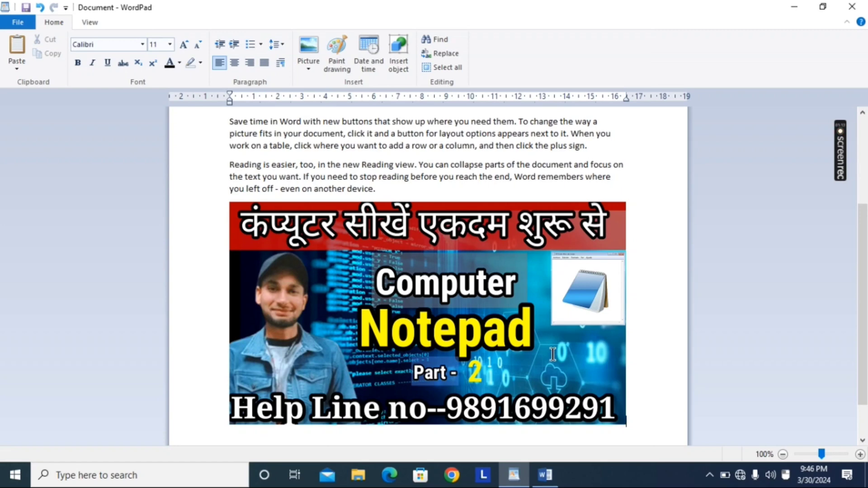
pyautogui.click(463, 299)
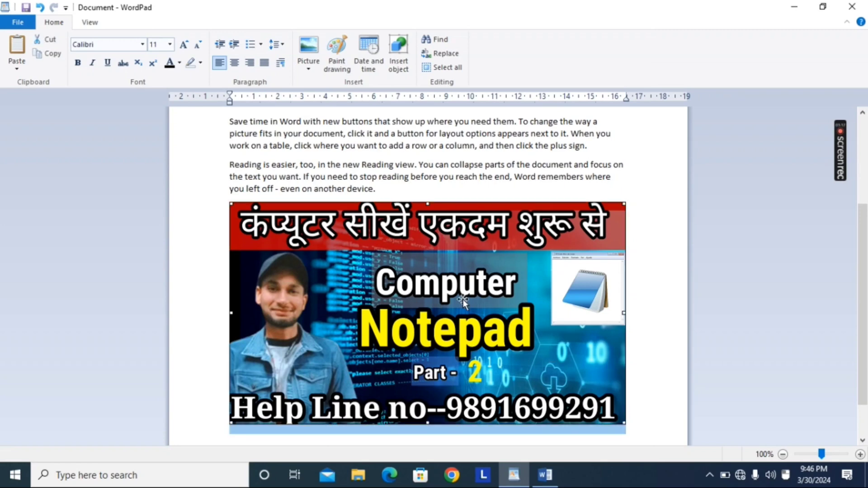
pyautogui.press('Delete')
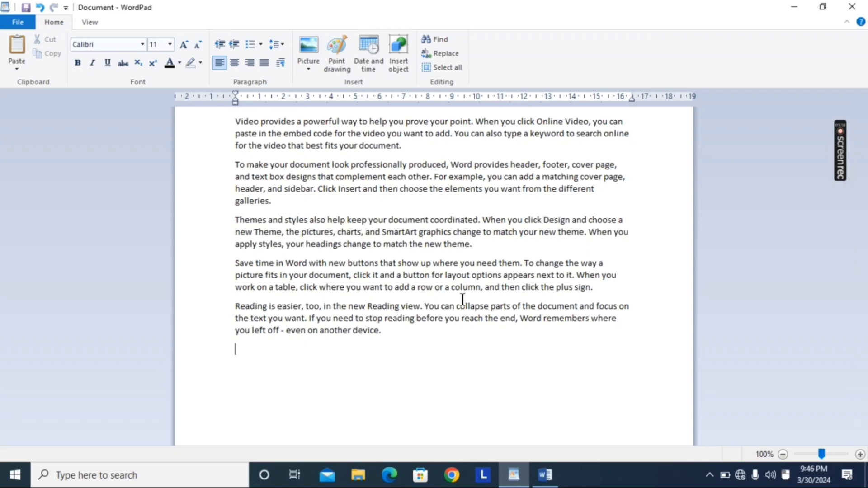
# Step: Insert a Paint drawing and draw two five-point stars in it, about 65 × 58 px and 58 × 53 px
pyautogui.click(338, 65)
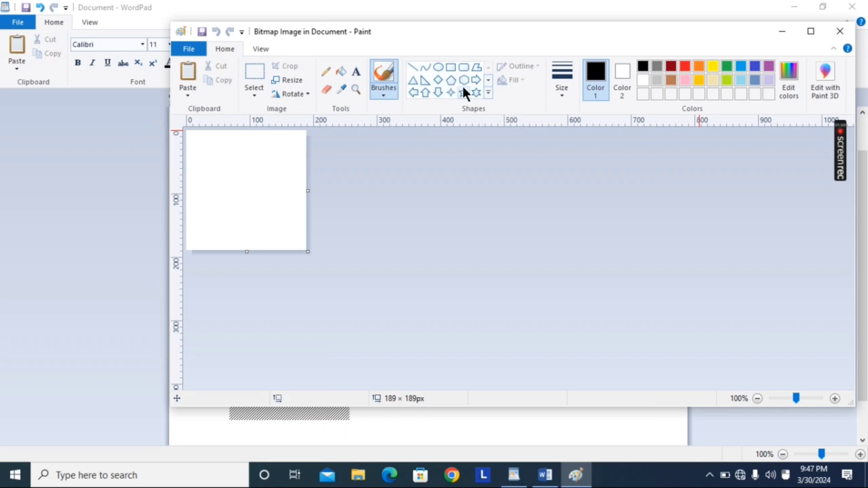
pyautogui.click(463, 92)
pyautogui.moveTo(191, 139); pyautogui.dragTo(235, 176)
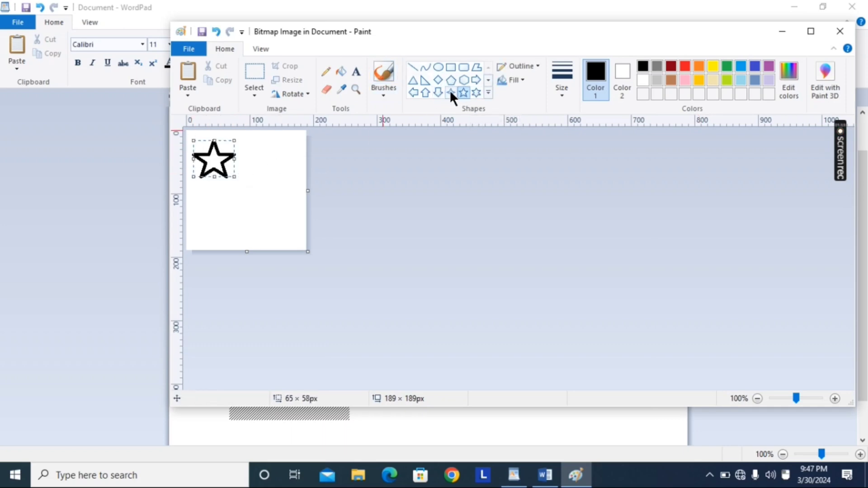
pyautogui.moveTo(246, 184); pyautogui.dragTo(282, 217)
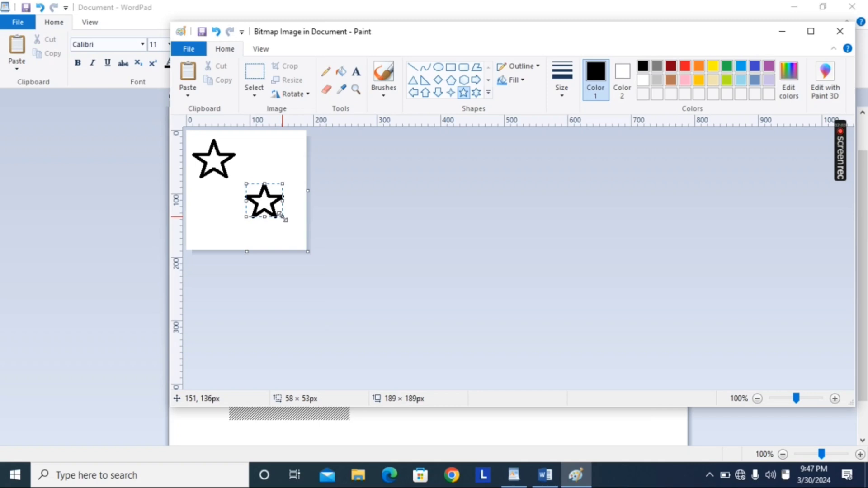
# Step: Fill the lower star with black and the upper star with yellow, and close the drawing to return to WordPad
pyautogui.click(343, 72)
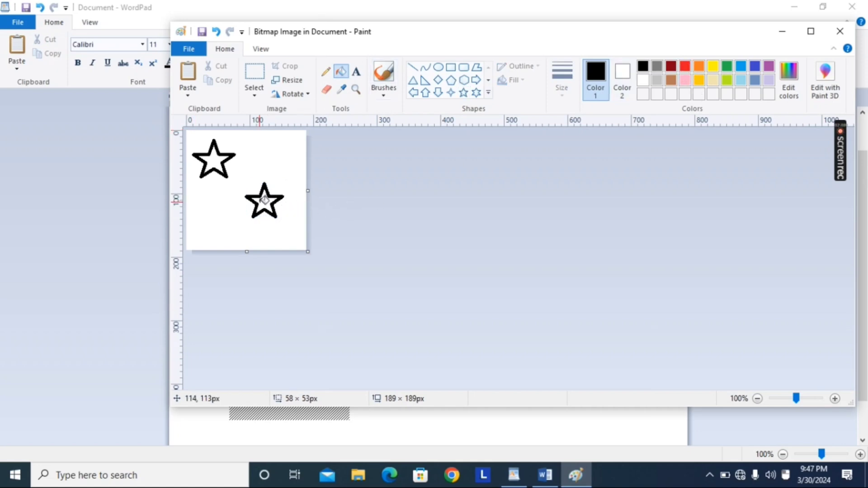
pyautogui.click(269, 202)
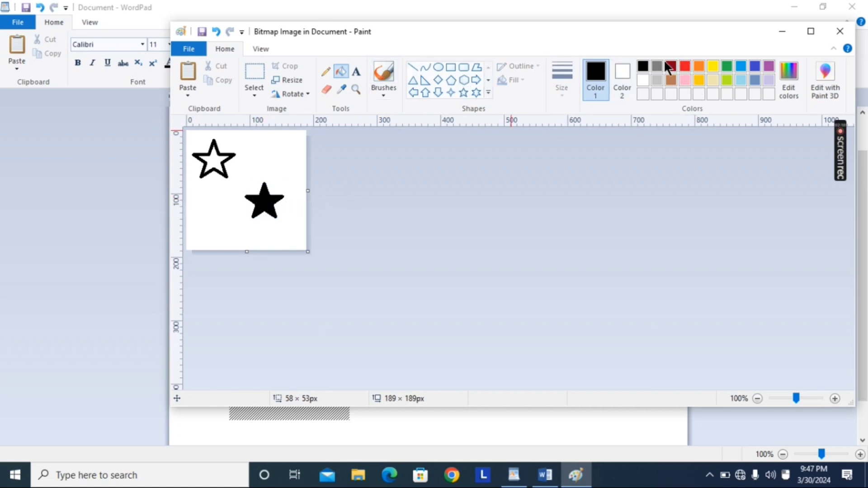
pyautogui.click(699, 66)
pyautogui.click(713, 65)
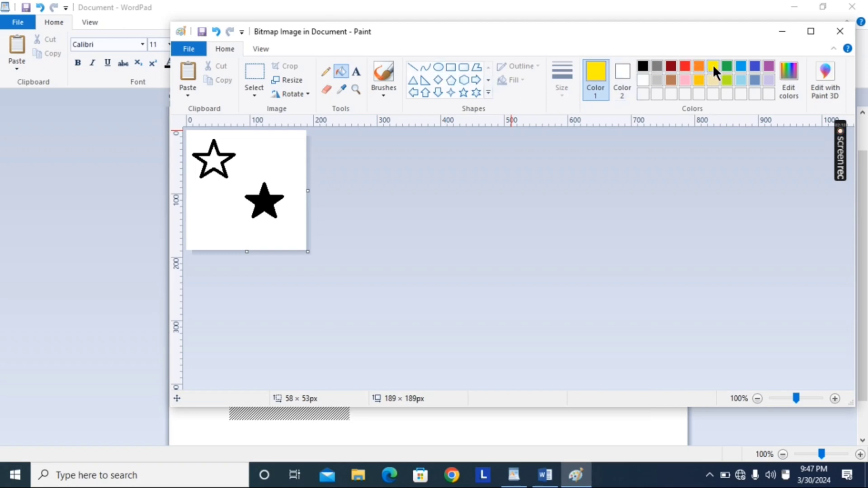
pyautogui.click(213, 160)
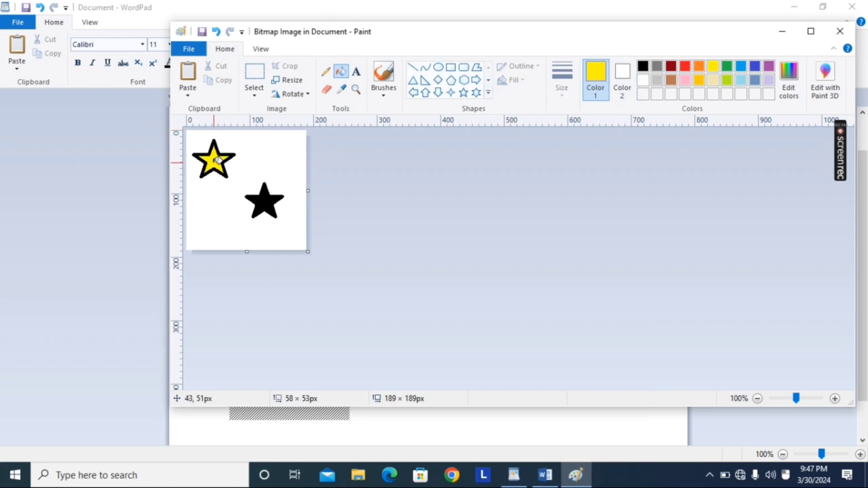
pyautogui.click(845, 32)
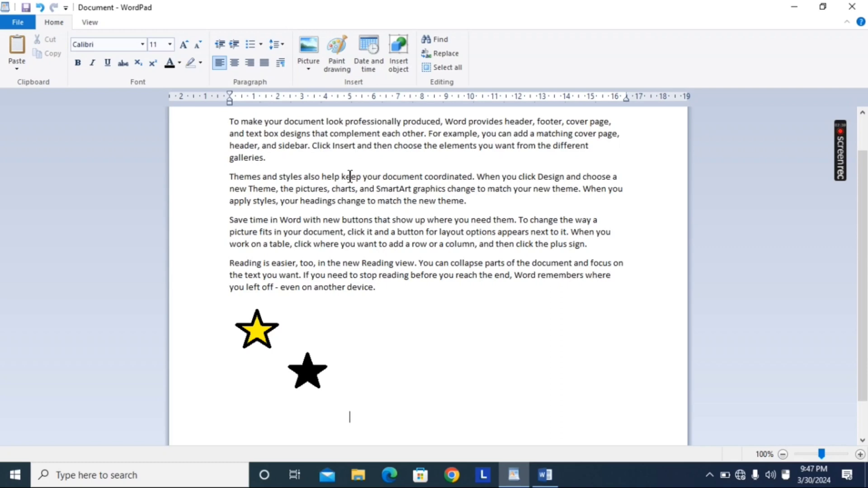
# Step: Delete the inserted star drawing from the document
pyautogui.click(266, 337)
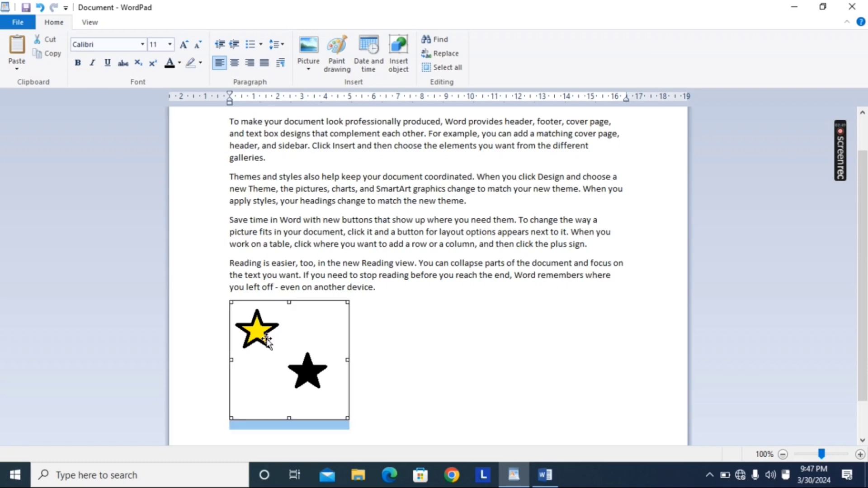
pyautogui.press('Delete')
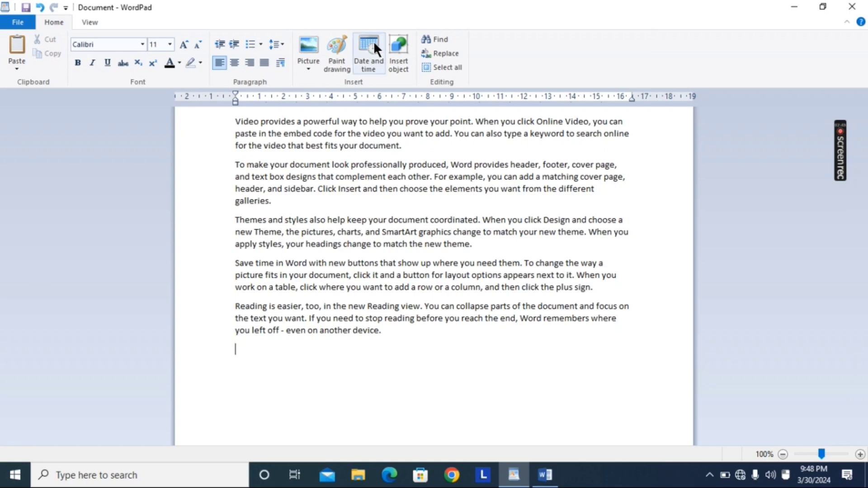
# Step: Insert the current date below the last paragraph in the 2024-03-30 format
pyautogui.click(367, 59)
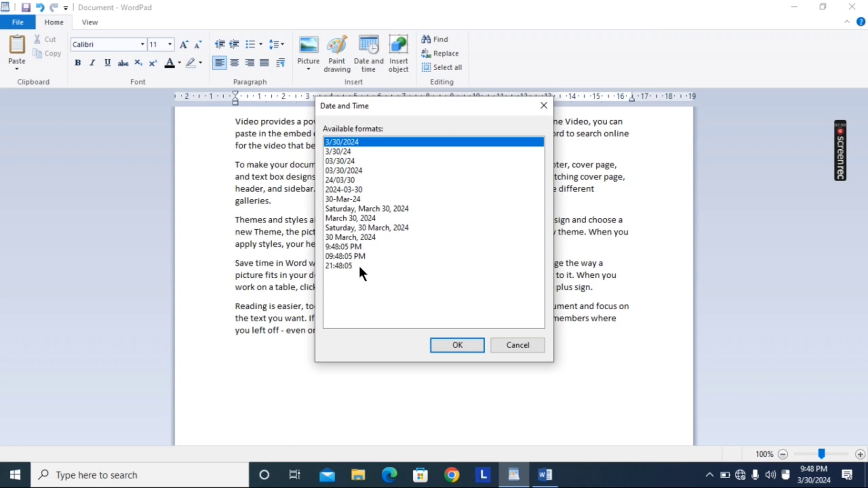
pyautogui.click(337, 227)
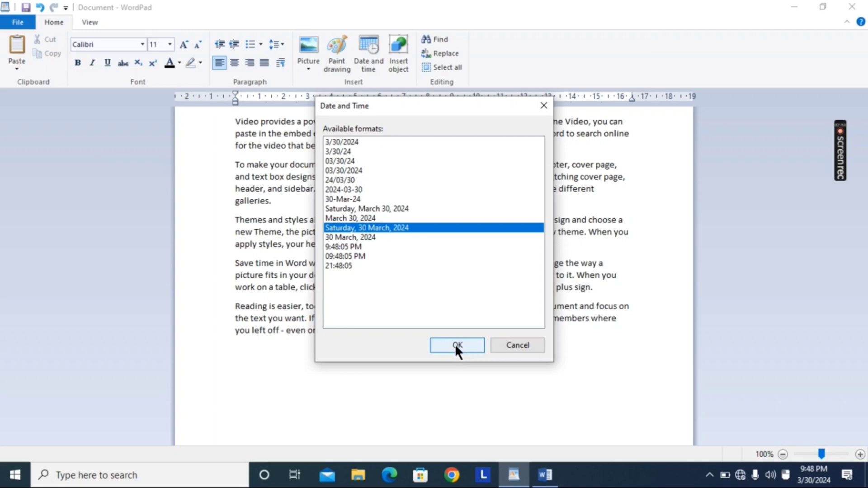
pyautogui.click(340, 189)
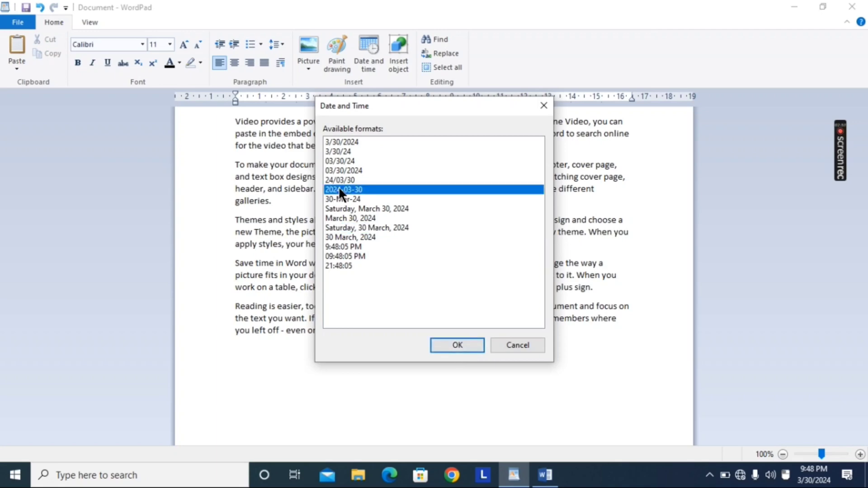
pyautogui.click(456, 345)
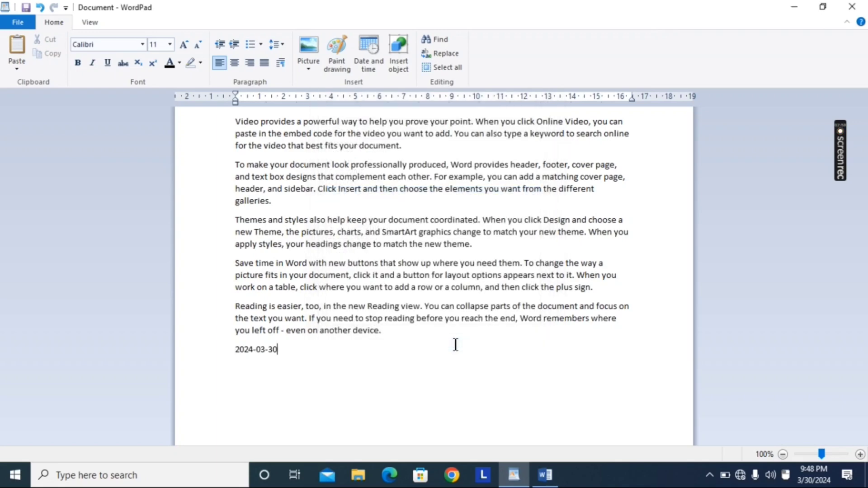
# Step: Enlarge the inserted date's font size to 20
pyautogui.moveTo(278, 357); pyautogui.dragTo(217, 361)
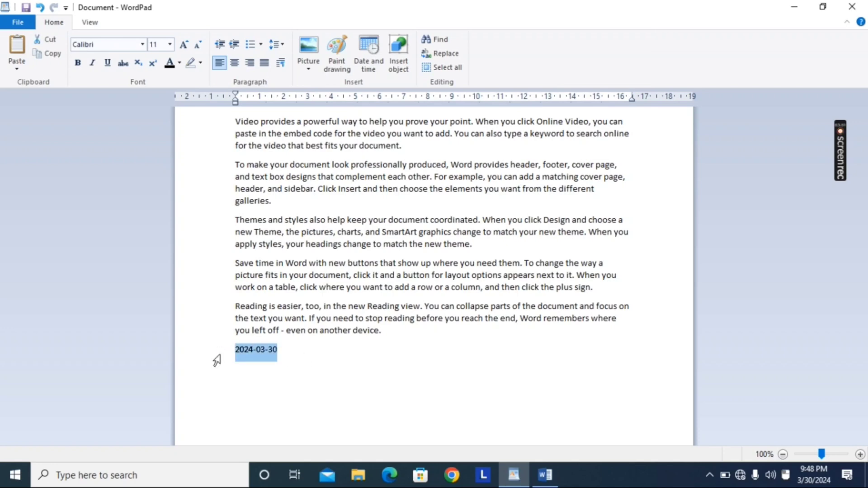
pyautogui.hotkey('ctrl', 'shift', '.')
pyautogui.hotkey('ctrl', 'shift', '.')
pyautogui.hotkey('ctrl', 'shift', '.')
pyautogui.hotkey('ctrl', 'shift', '.')
pyautogui.hotkey('ctrl', 'shift', '.')
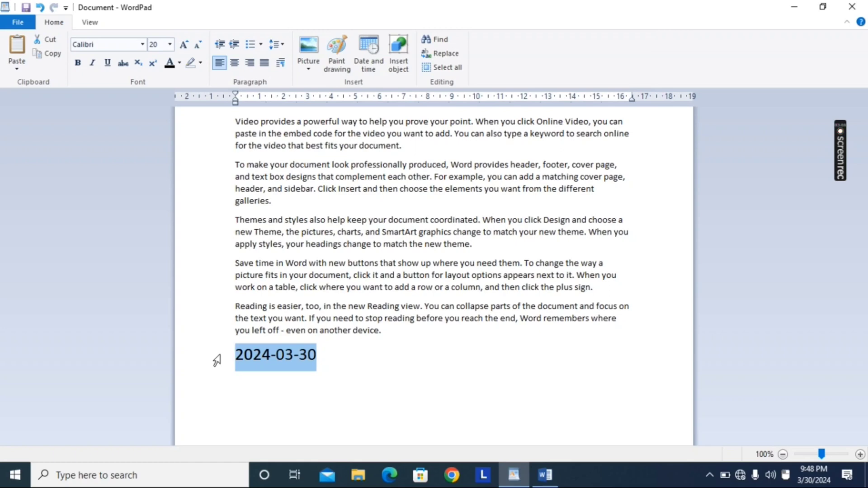
pyautogui.click(295, 199)
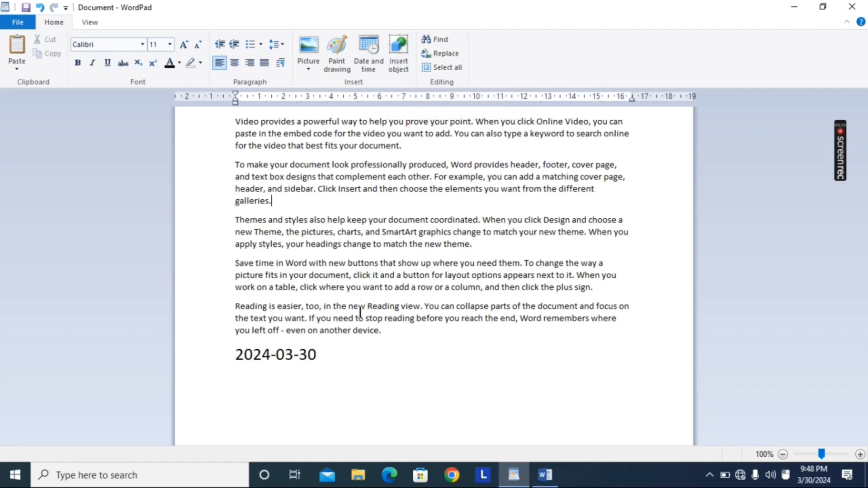
# Step: Add an empty line after the last paragraph and insert a new Microsoft Word Document object there
pyautogui.click(388, 326)
pyautogui.press('Return')
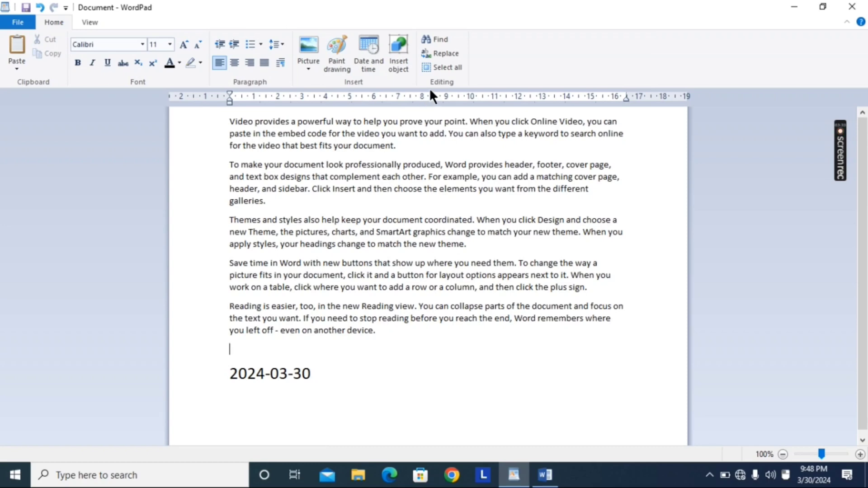
pyautogui.click(401, 63)
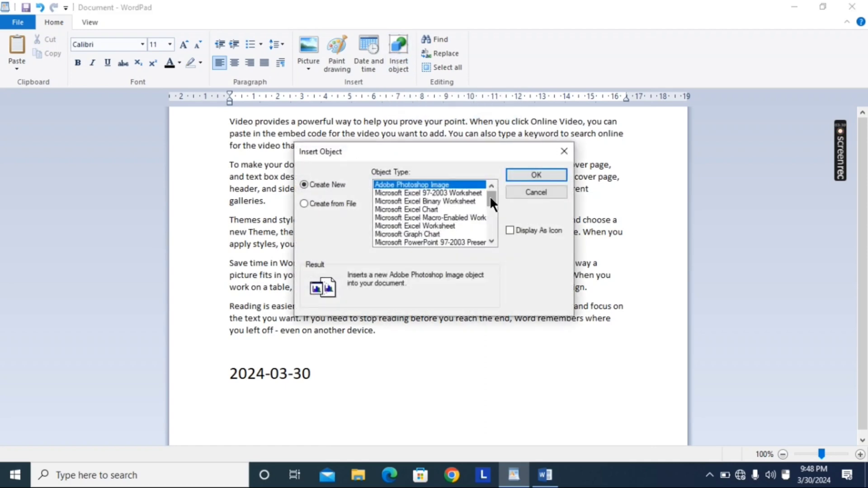
pyautogui.moveTo(490, 196); pyautogui.dragTo(493, 215)
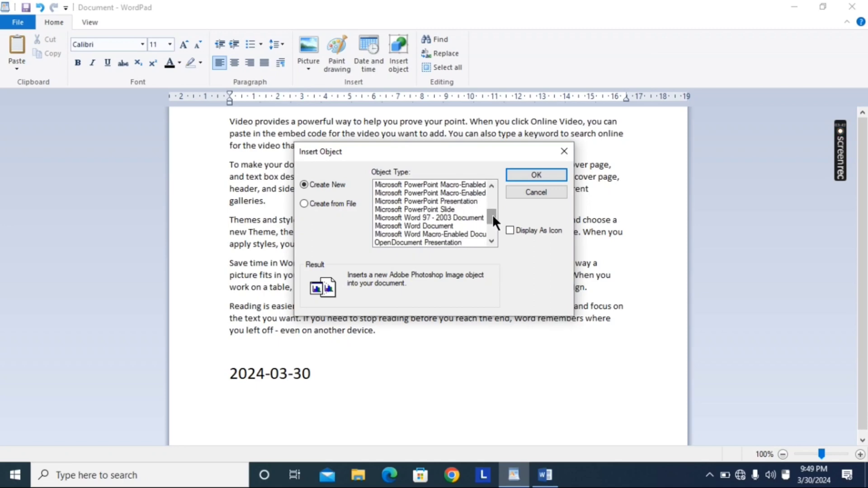
pyautogui.click(437, 226)
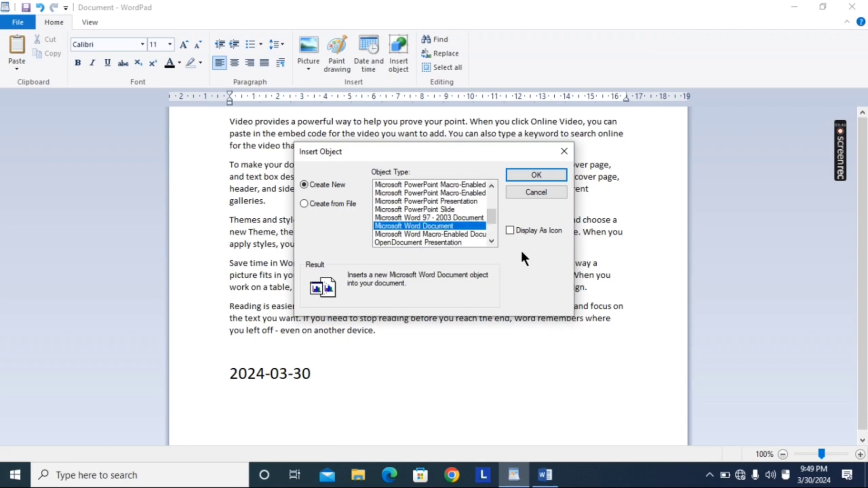
pyautogui.click(530, 174)
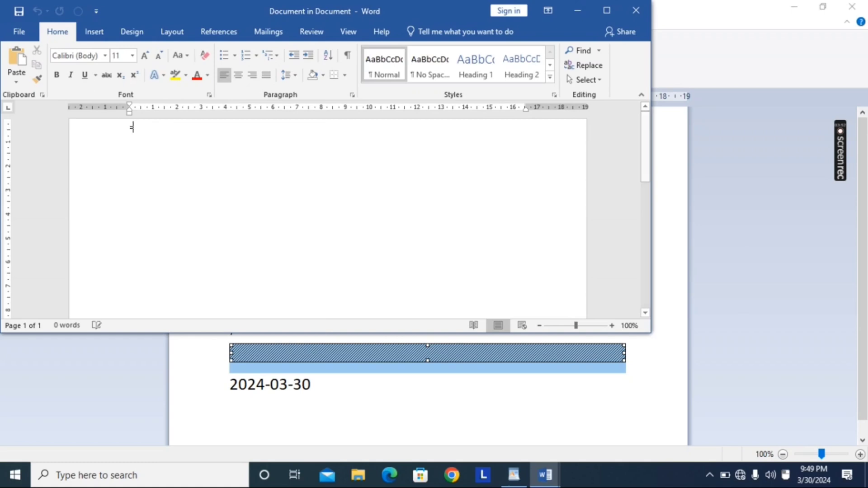
# Step: Generate a single sample sentence in the embedded document with =rand(1,1), removing the extra line after it
pyautogui.write('=rand')
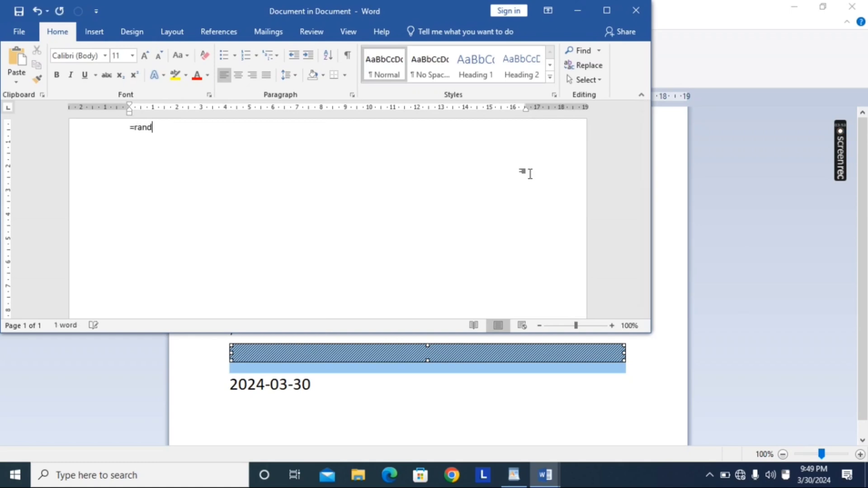
pyautogui.write('()')
pyautogui.press('Left')
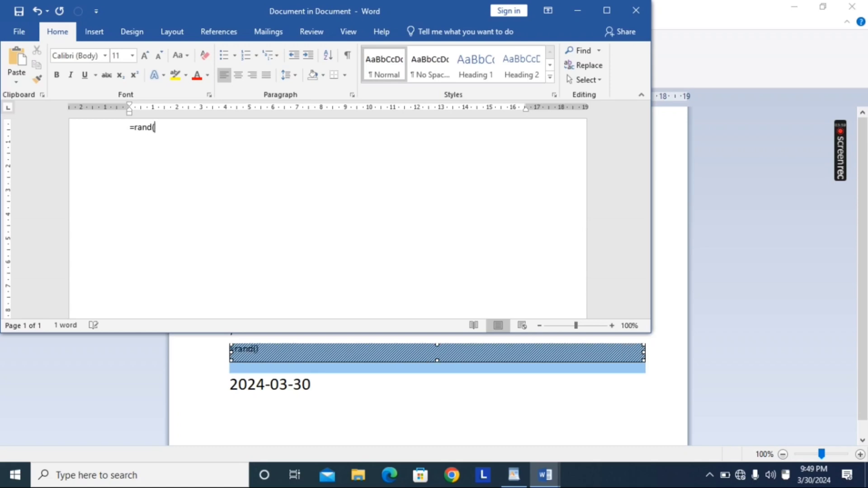
pyautogui.write('1,1')
pyautogui.press('Return')
pyautogui.press('BackSpace')
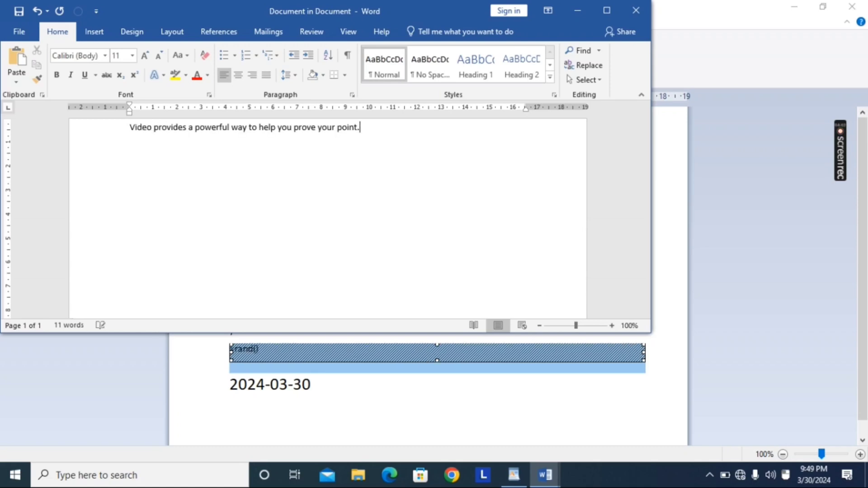
# Step: Make all the text in the embedded document bold
pyautogui.hotkey('ctrl', 'a')
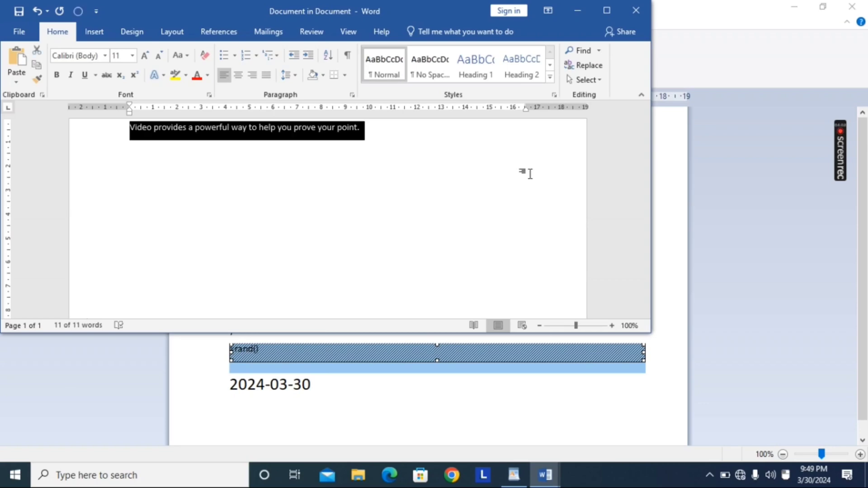
pyautogui.hotkey('ctrl', 'b')
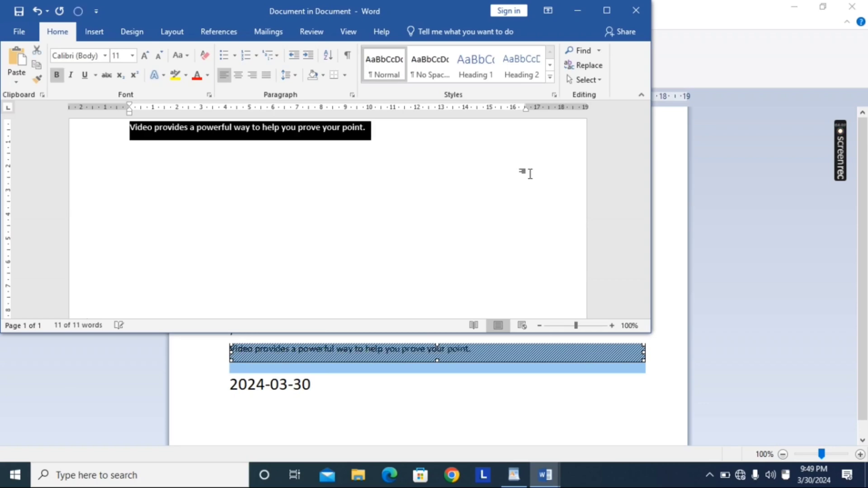
# Step: Enlarge the embedded document's text to size 16, close its Word window and return to the WordPad text
pyautogui.hotkey('ctrl', 'shift', '.')
pyautogui.hotkey('ctrl', 'shift', '.')
pyautogui.hotkey('ctrl', 'shift', '.')
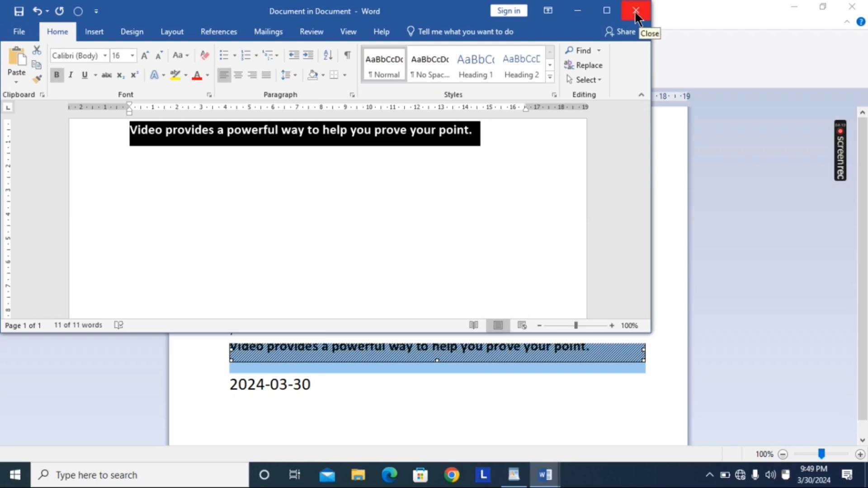
pyautogui.click(635, 14)
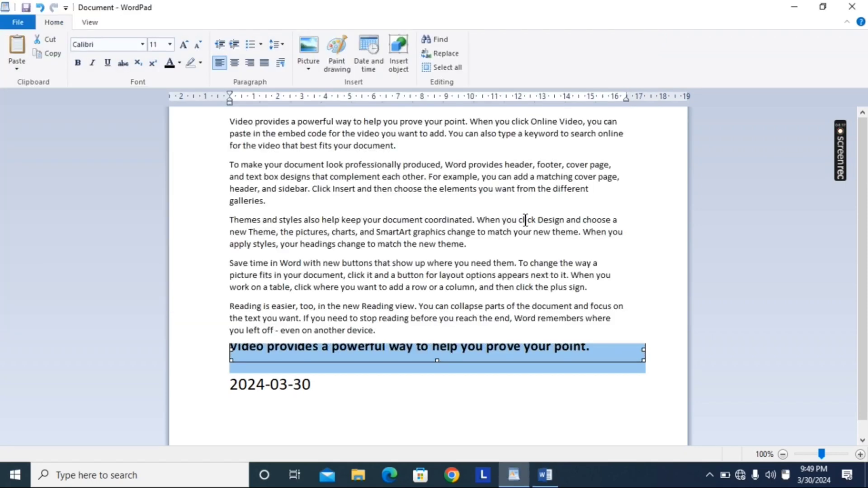
pyautogui.click(525, 220)
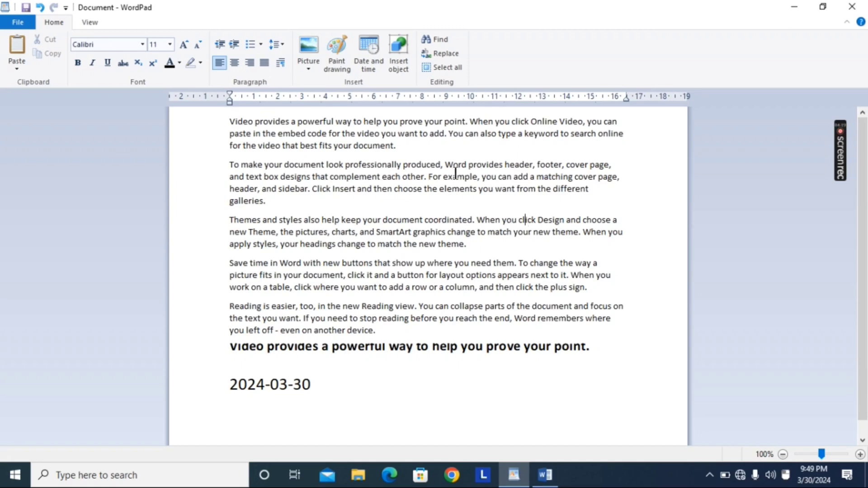
# Step: Search the document for "The" with whole-word matching turned off, going through several successive matches
pyautogui.click(436, 42)
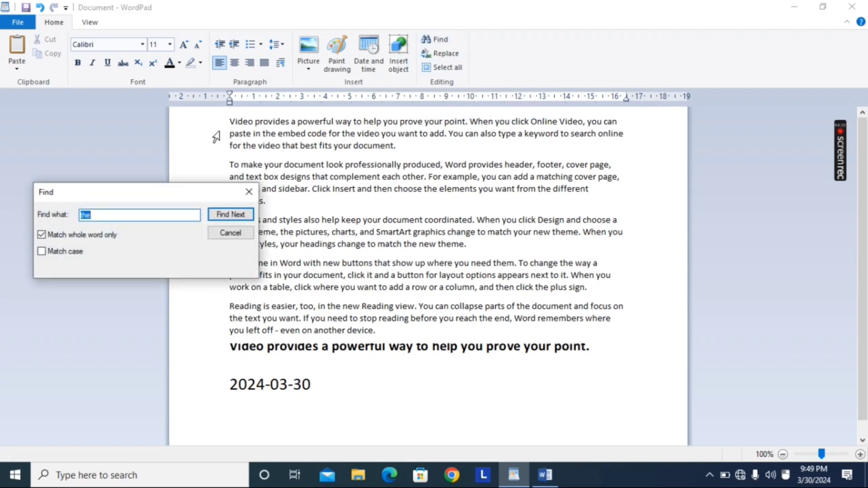
pyautogui.click(232, 120)
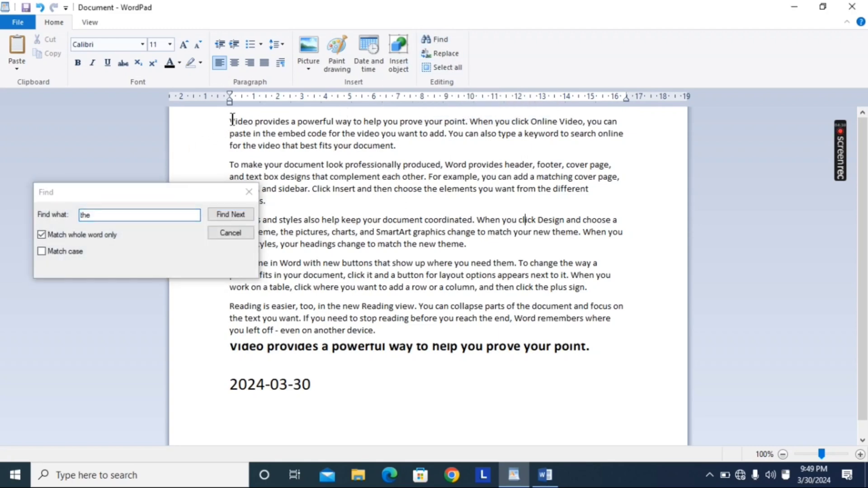
pyautogui.click(103, 216)
pyautogui.press('BackSpace')
pyautogui.press('BackSpace')
pyautogui.press('BackSpace')
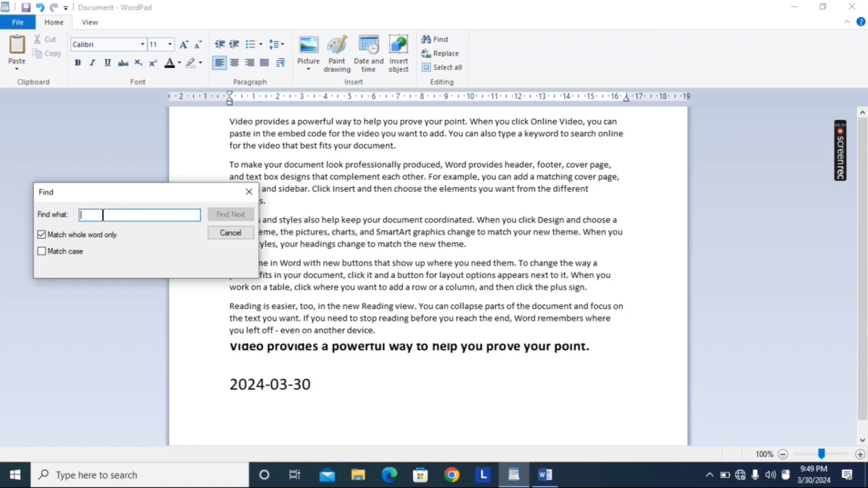
pyautogui.write('The')
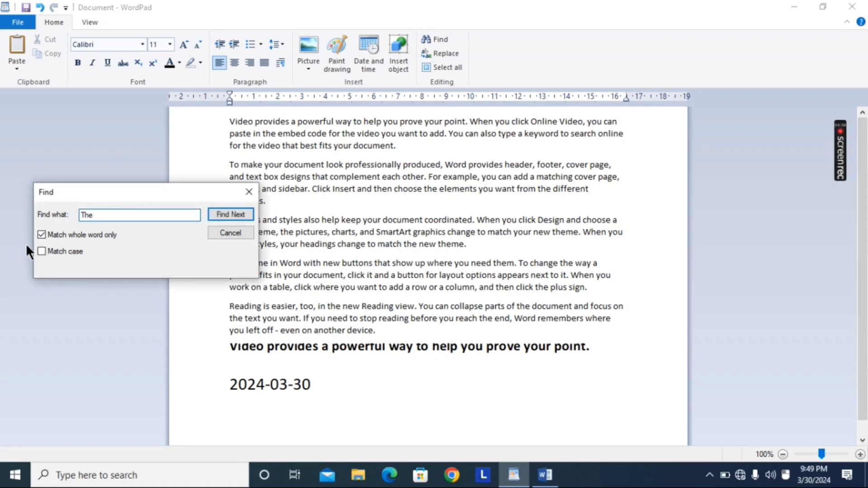
pyautogui.click(41, 234)
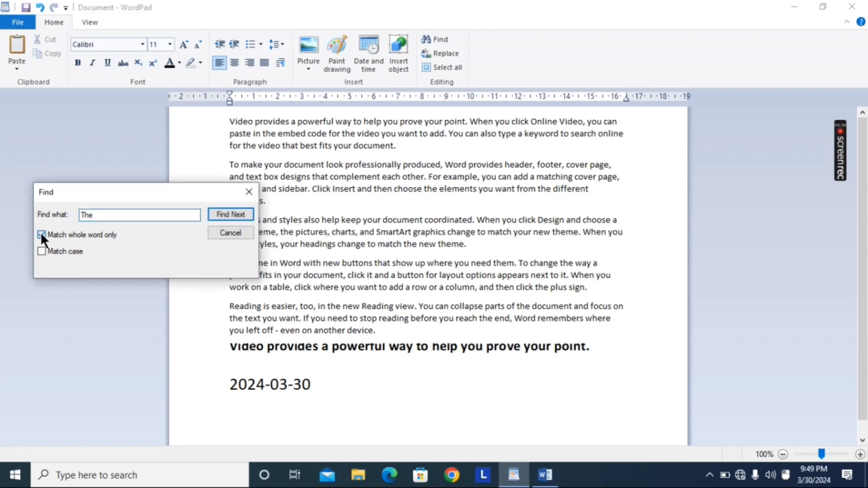
pyautogui.click(235, 214)
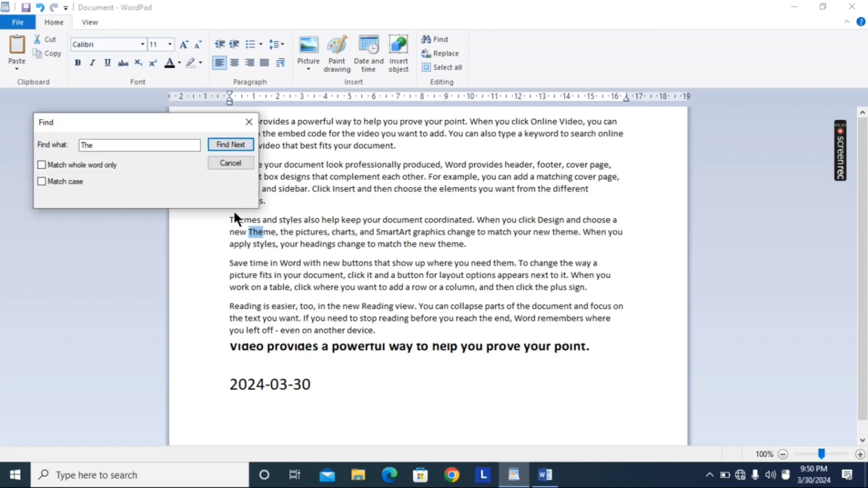
pyautogui.click(236, 144)
pyautogui.click(236, 144)
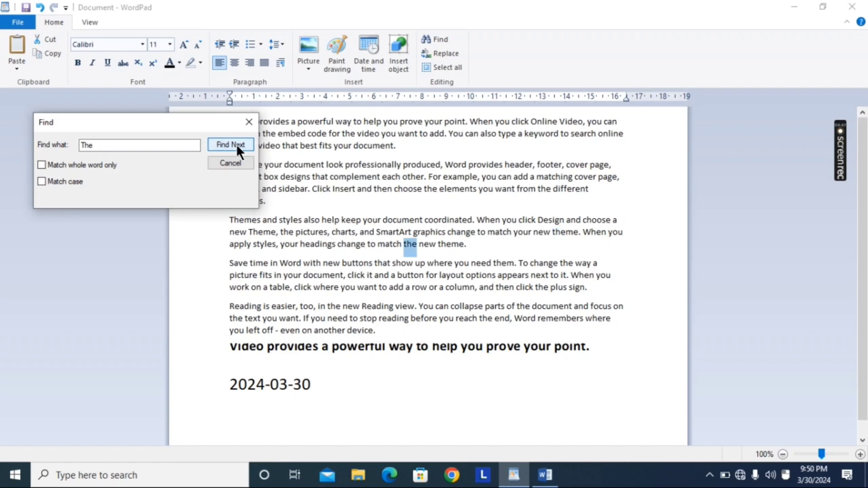
pyautogui.click(236, 144)
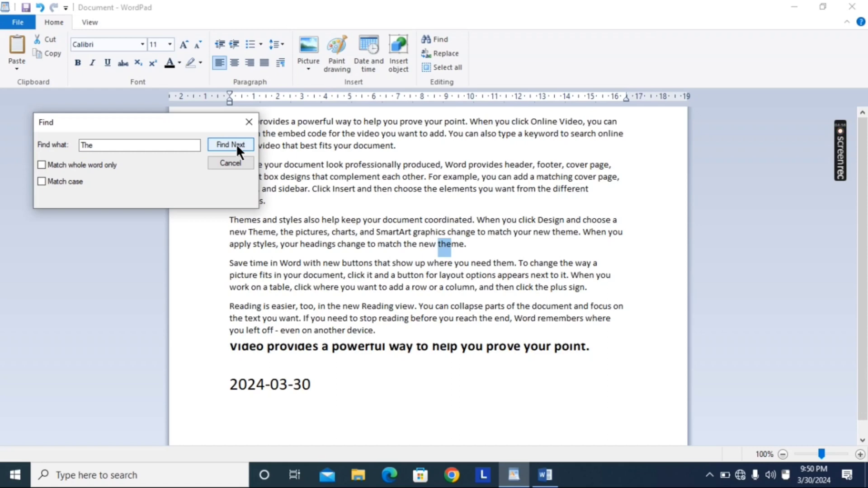
pyautogui.click(237, 143)
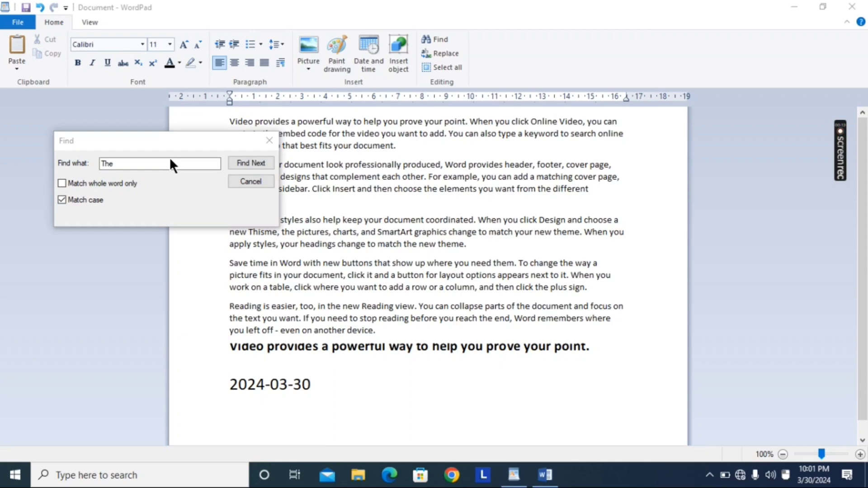
# Step: Search for "The" with whole-word matching on and case matching off, then close the search
pyautogui.click(61, 183)
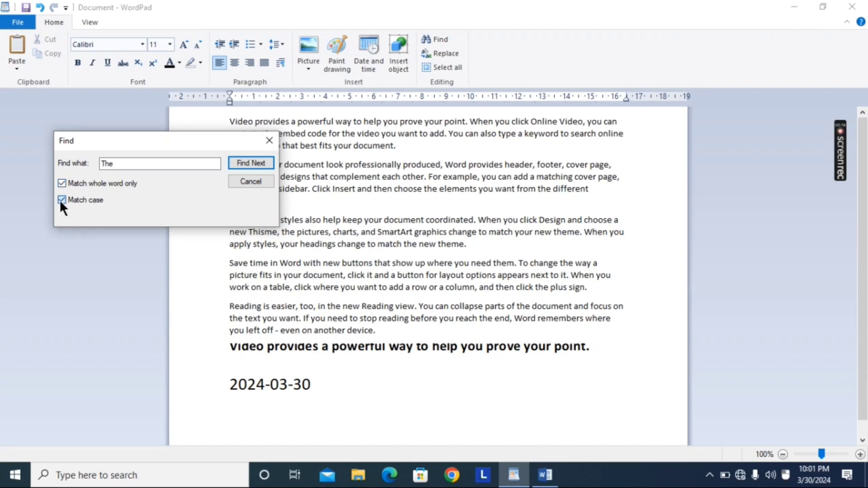
pyautogui.click(62, 200)
pyautogui.click(251, 164)
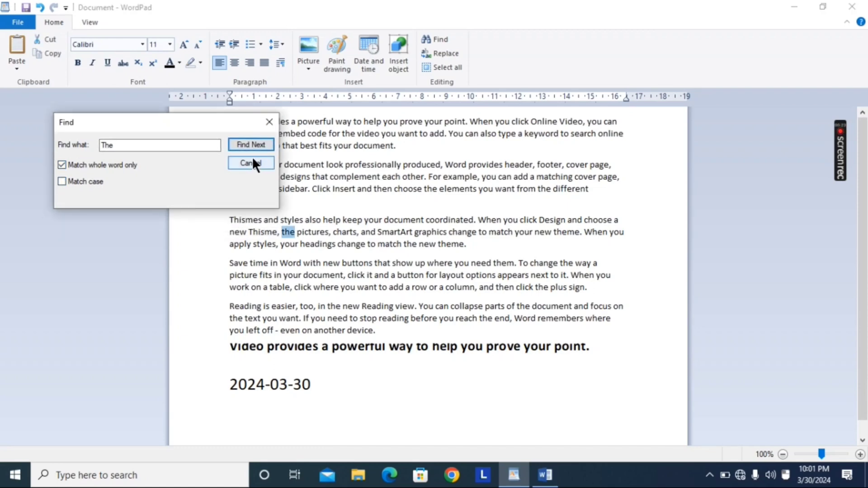
pyautogui.click(252, 163)
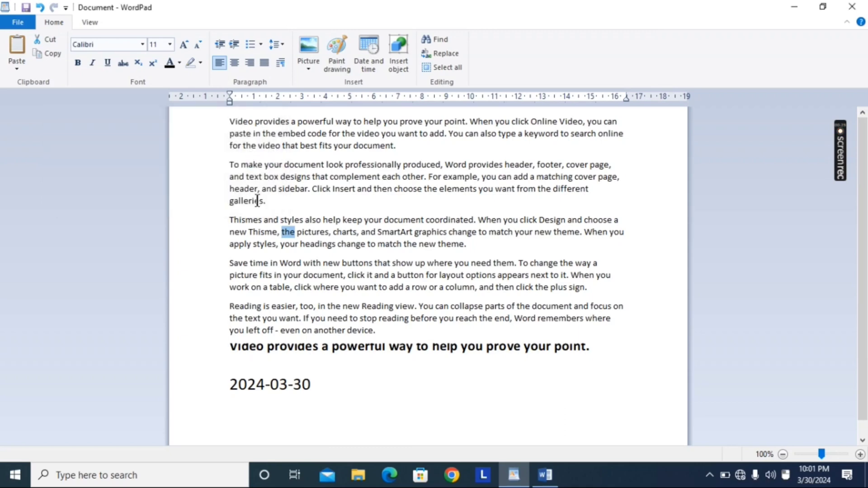
# Step: Start a new search for "the" as a whole word and go through its matches down to the last paragraph
pyautogui.hotkey('ctrl', 'f')
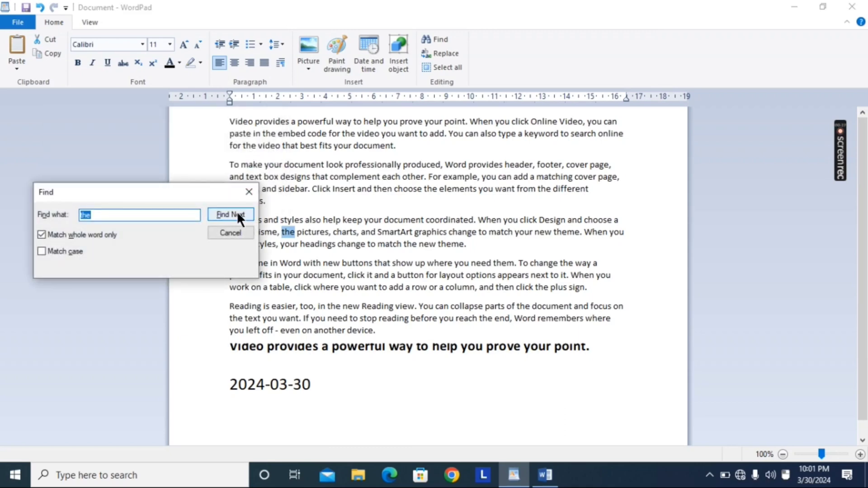
pyautogui.click(238, 214)
pyautogui.click(237, 212)
pyautogui.click(237, 213)
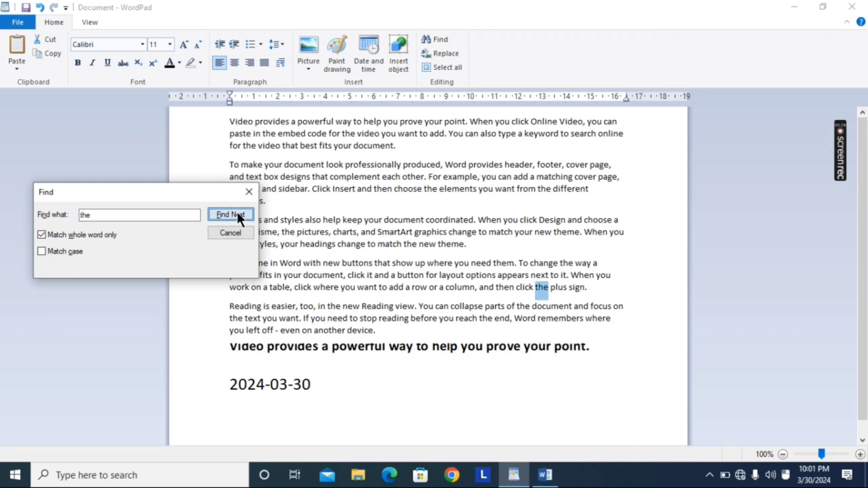
pyautogui.click(237, 212)
pyautogui.click(237, 212)
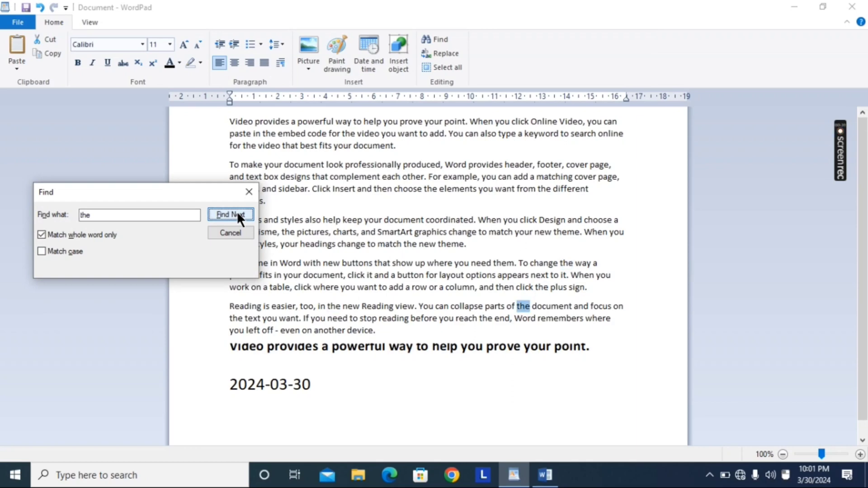
pyautogui.click(237, 213)
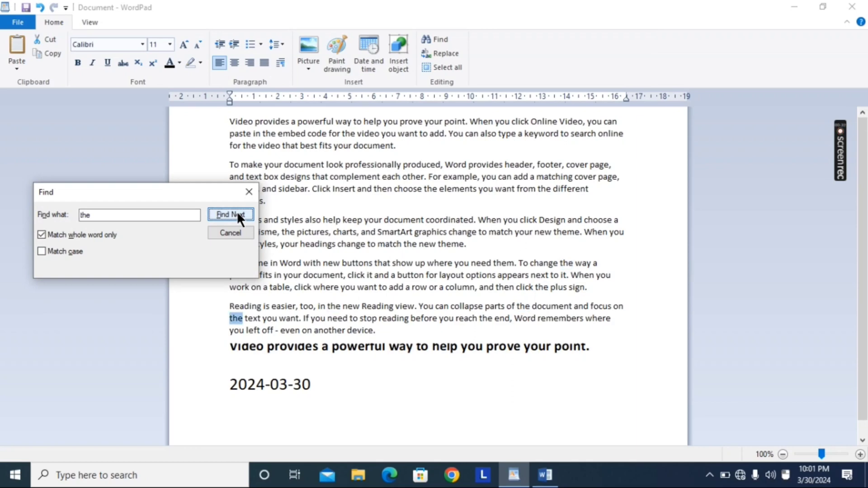
# Step: From the start of the document, search for "the" with whole-word matching off and go through the successive matches
pyautogui.click(232, 121)
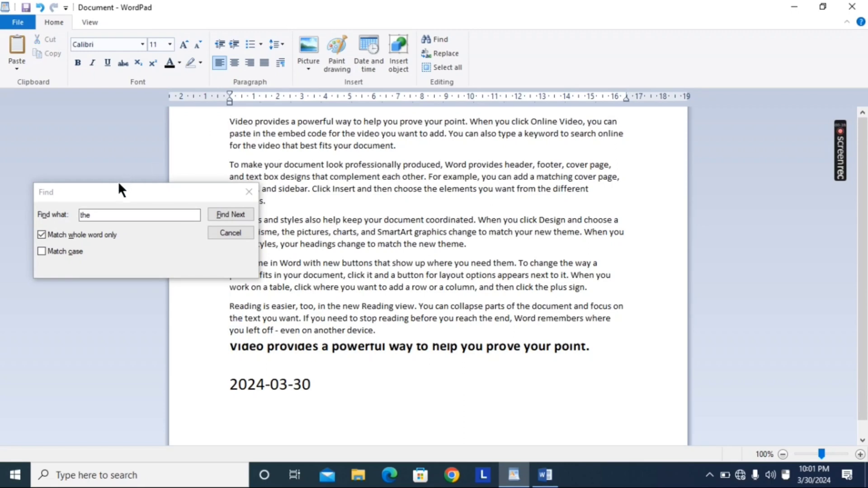
pyautogui.click(39, 233)
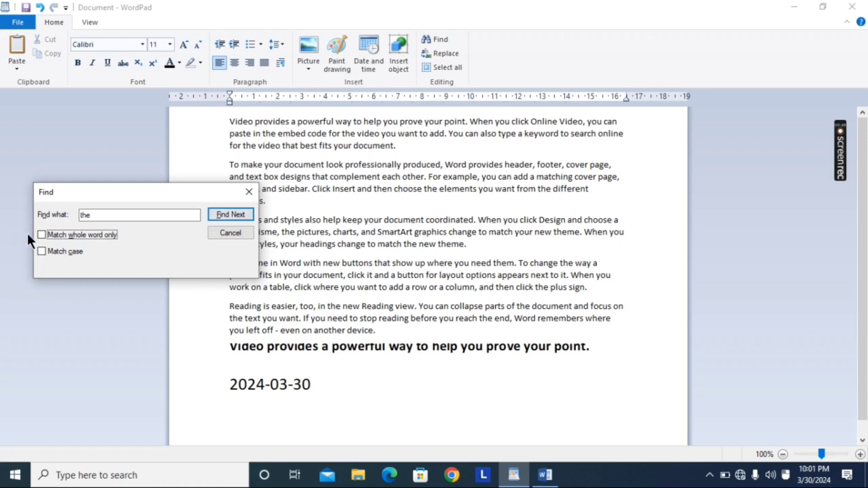
pyautogui.click(233, 211)
pyautogui.click(233, 212)
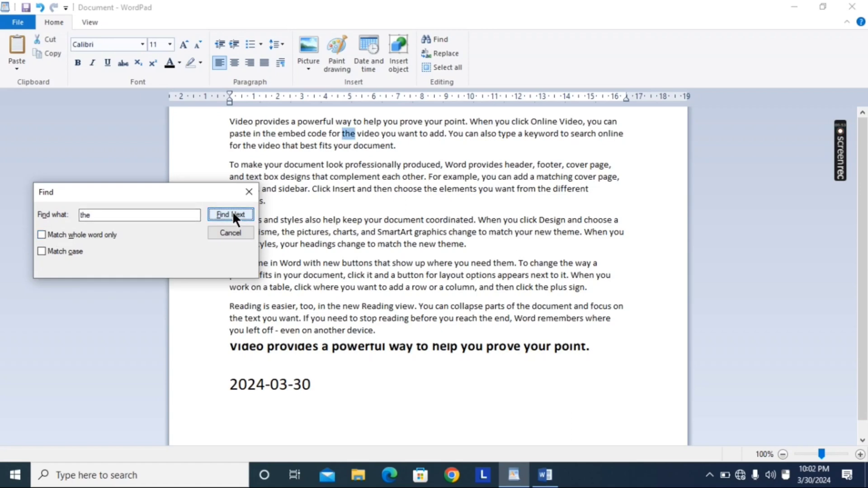
pyautogui.click(232, 212)
pyautogui.click(232, 211)
pyautogui.click(232, 211)
pyautogui.click(233, 212)
pyautogui.click(232, 212)
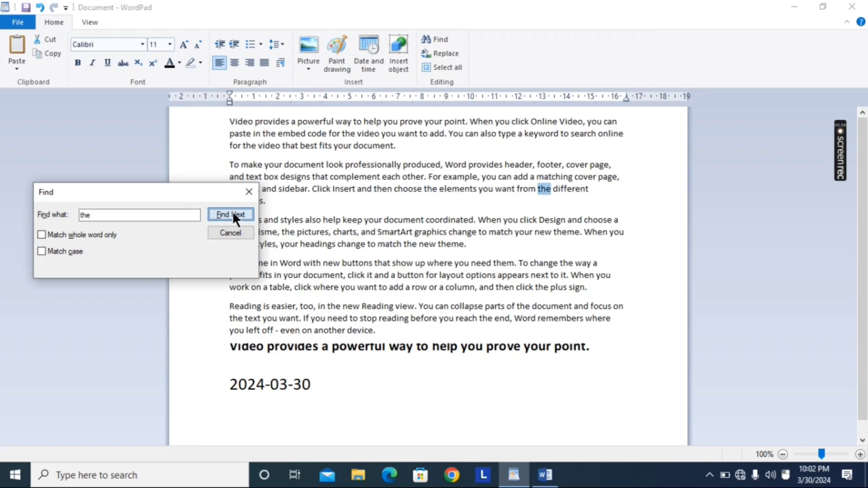
pyautogui.click(232, 214)
pyautogui.click(233, 211)
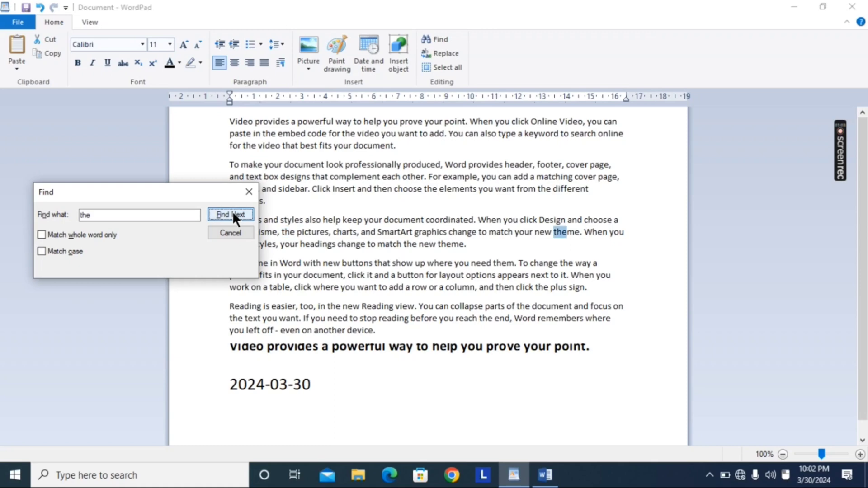
# Step: Turn whole-word matching back on and search for "the" again from the start of the document
pyautogui.click(41, 234)
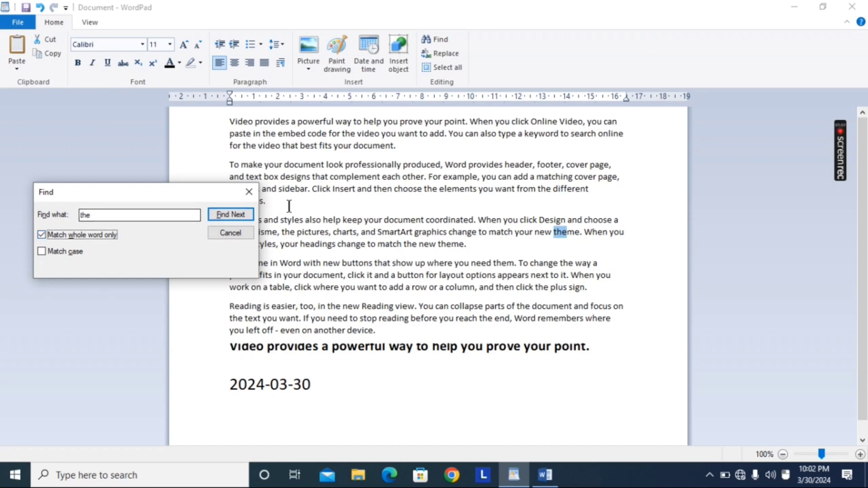
pyautogui.click(238, 212)
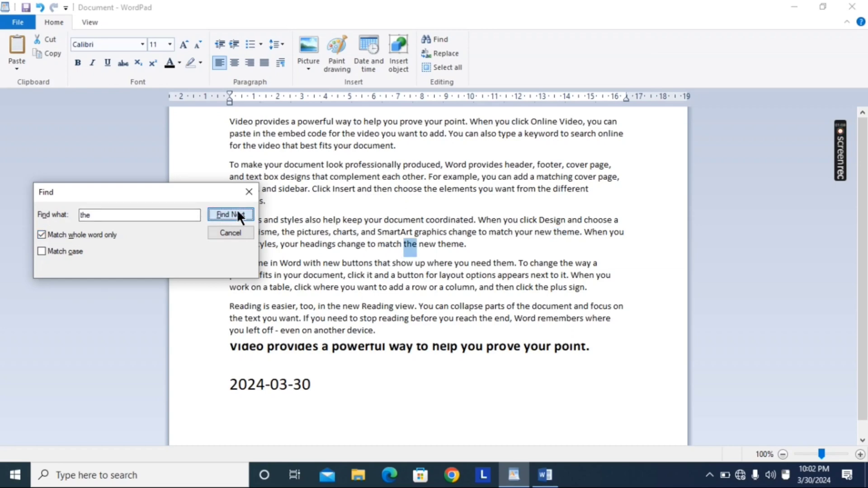
pyautogui.click(232, 120)
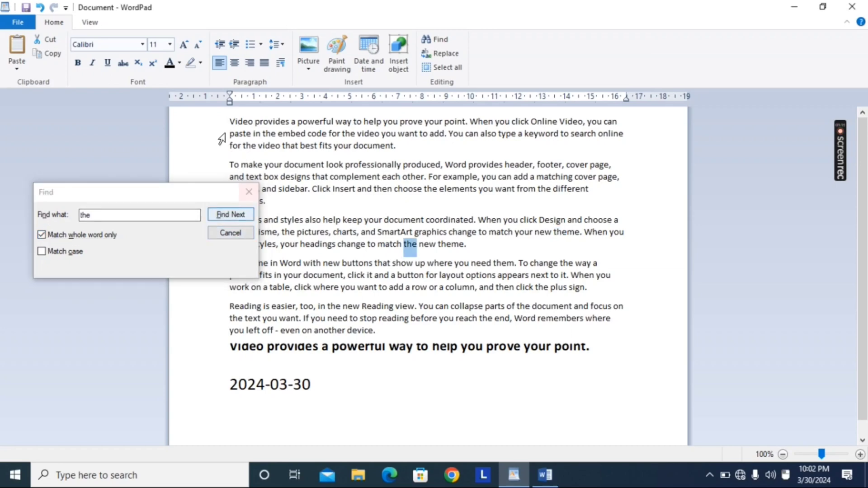
pyautogui.click(228, 121)
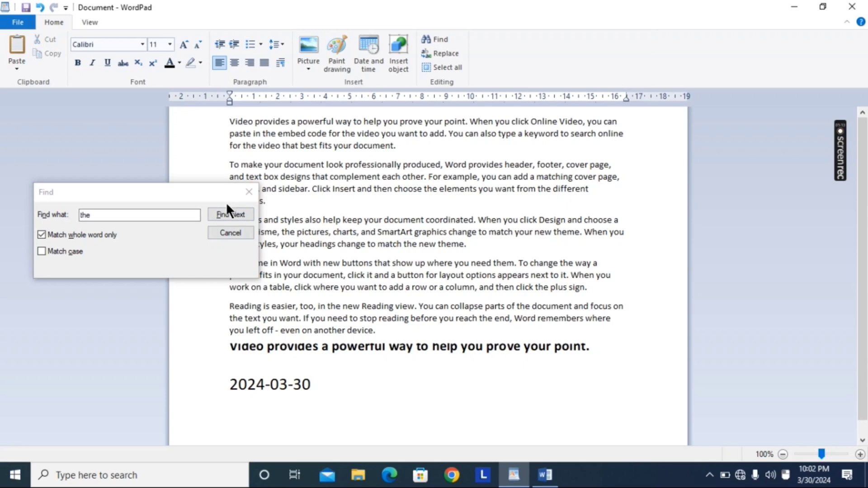
pyautogui.click(225, 214)
pyautogui.click(224, 214)
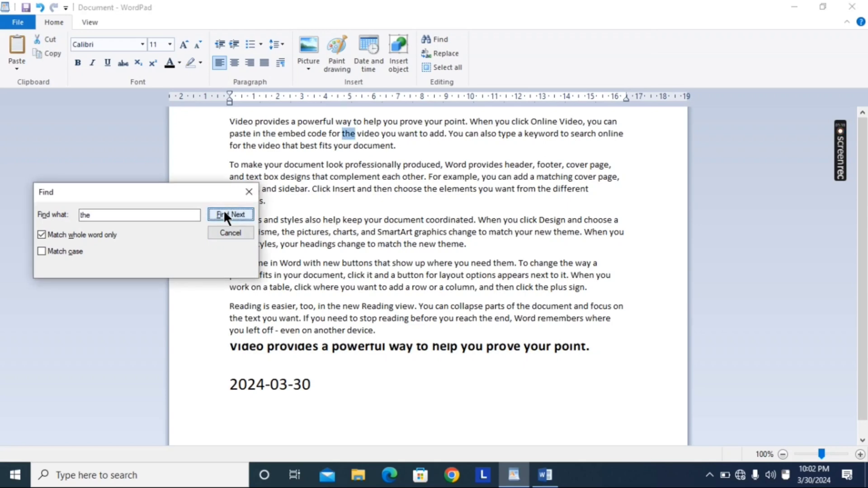
pyautogui.click(225, 214)
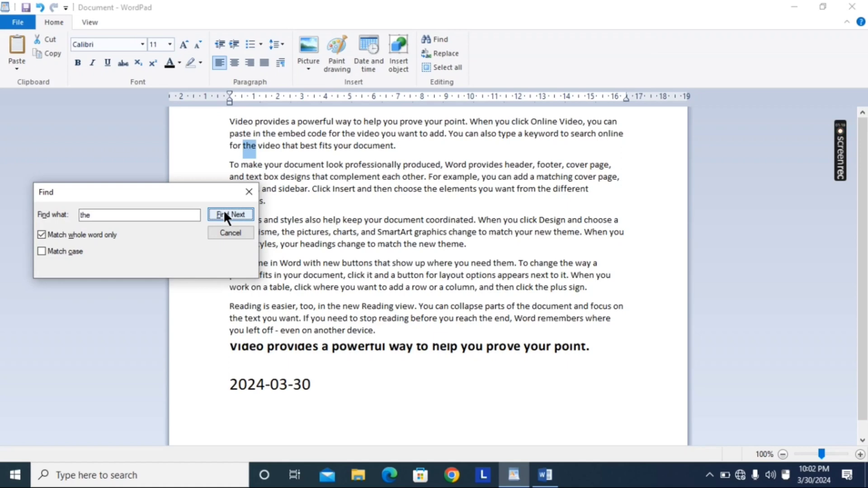
# Step: Turn on case matching as well and go through the next several matches of "the"
pyautogui.click(40, 252)
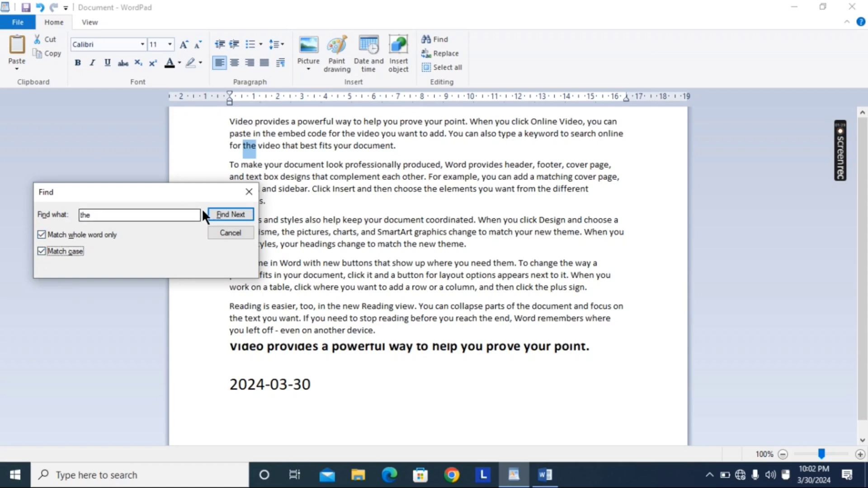
pyautogui.click(235, 214)
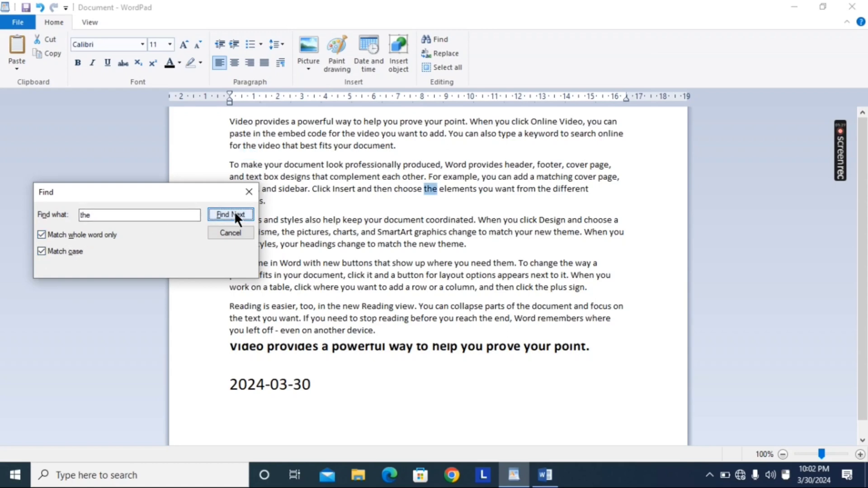
pyautogui.click(235, 213)
pyautogui.click(234, 214)
pyautogui.click(235, 214)
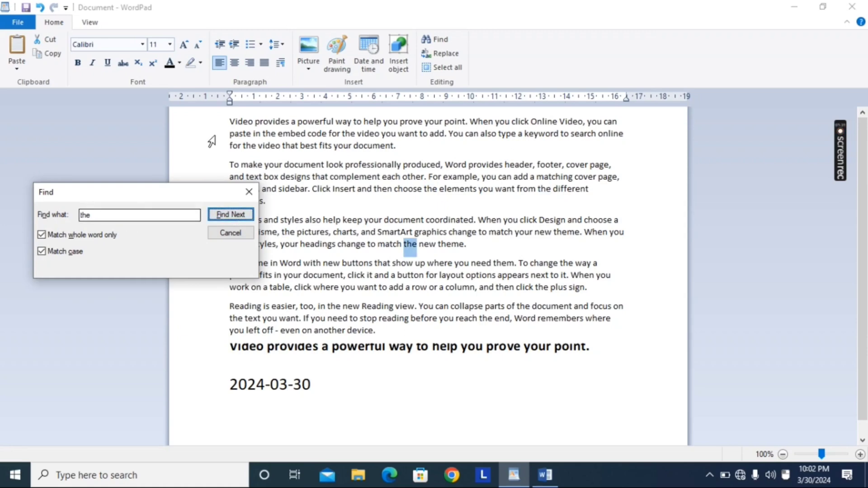
# Step: Turn off whole-word matching, keep case matching on, and search for "The" from the start of the document
pyautogui.click(231, 118)
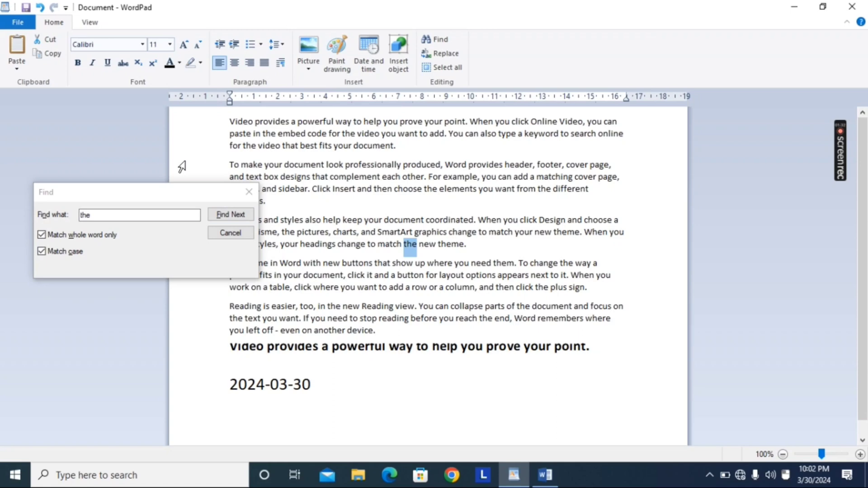
pyautogui.click(42, 234)
pyautogui.click(100, 215)
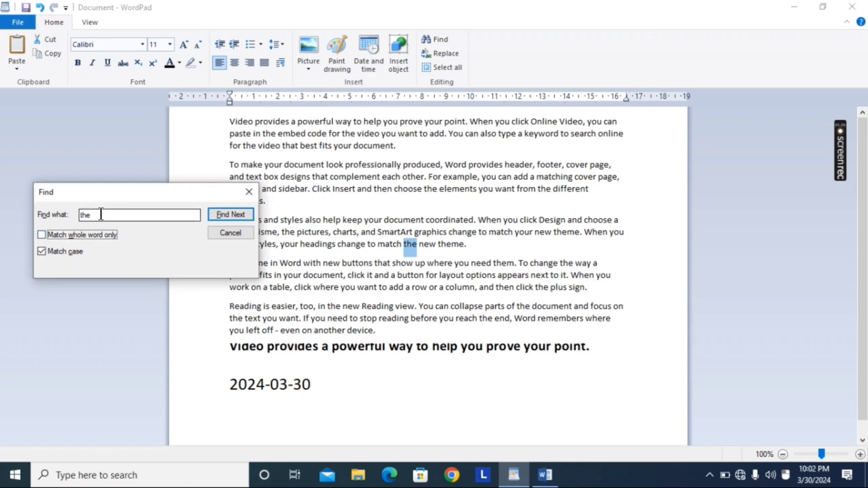
pyautogui.press('BackSpace')
pyautogui.press('BackSpace')
pyautogui.press('BackSpace')
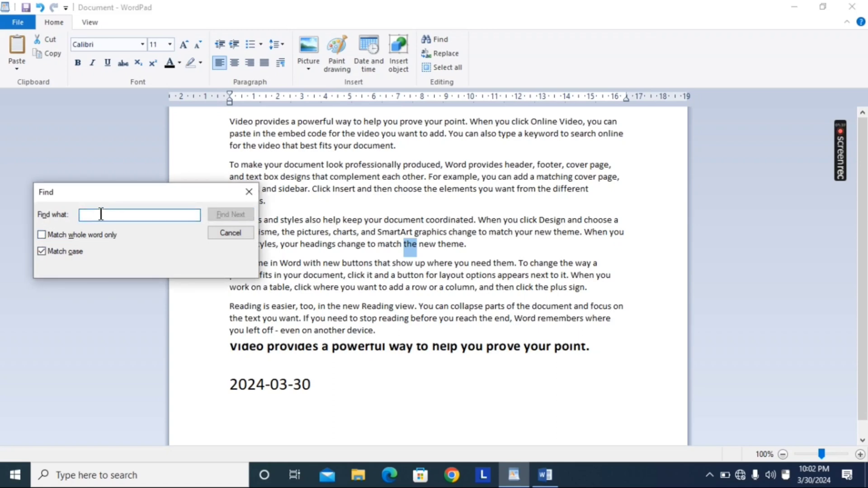
pyautogui.write('The')
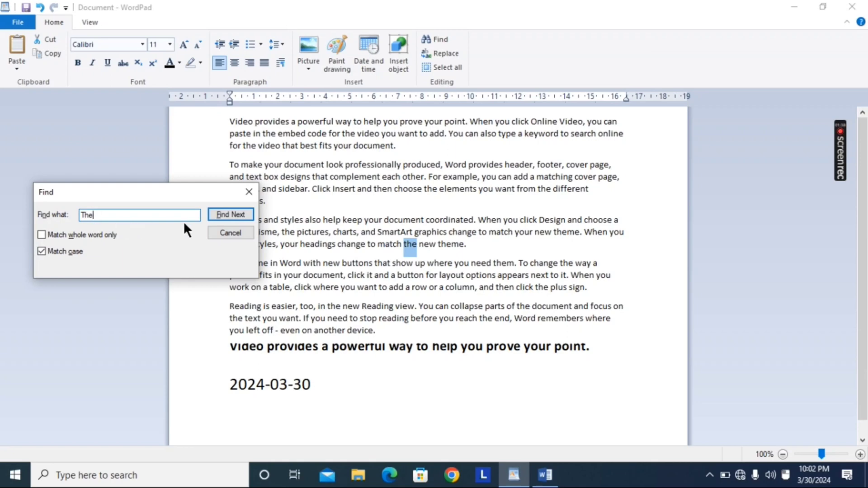
pyautogui.click(231, 122)
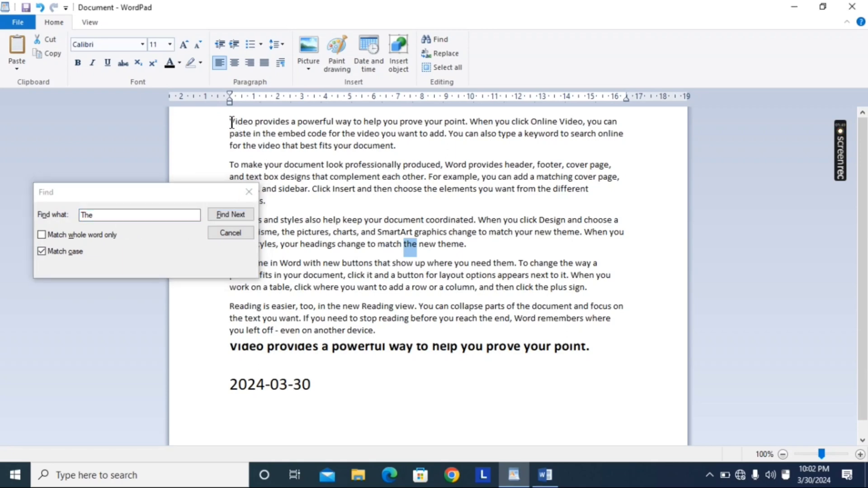
pyautogui.click(229, 211)
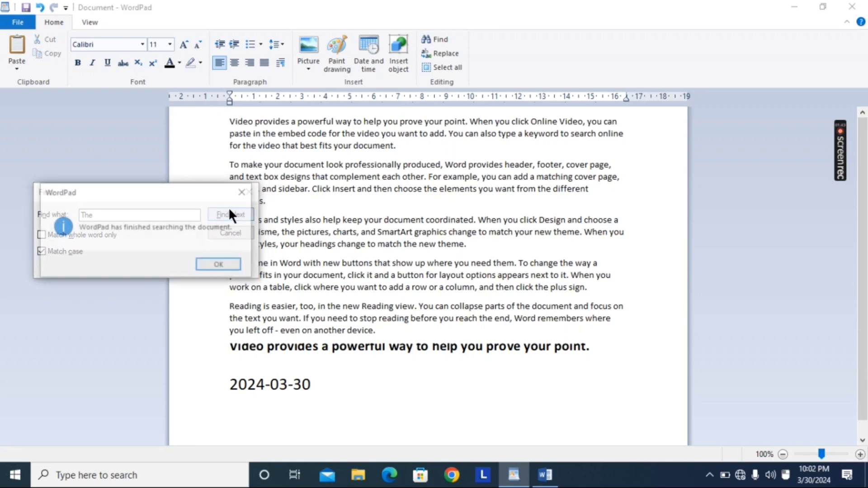
pyautogui.click(220, 265)
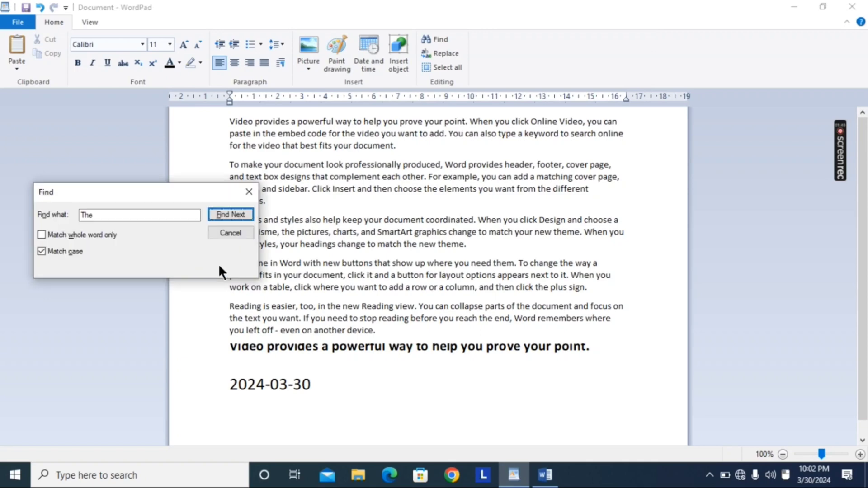
# Step: Move the Find dialog clear of the paragraphs and repeat the case-sensitive search for "The" from the document's start
pyautogui.moveTo(178, 189); pyautogui.dragTo(159, 337)
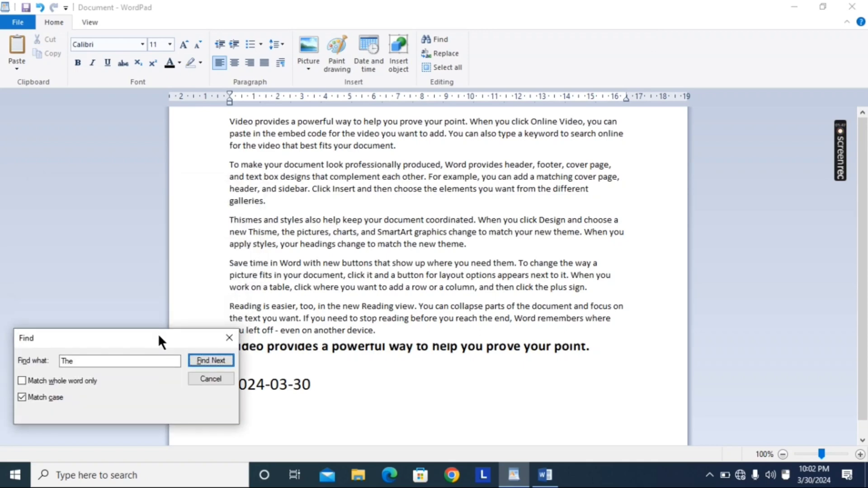
pyautogui.click(229, 121)
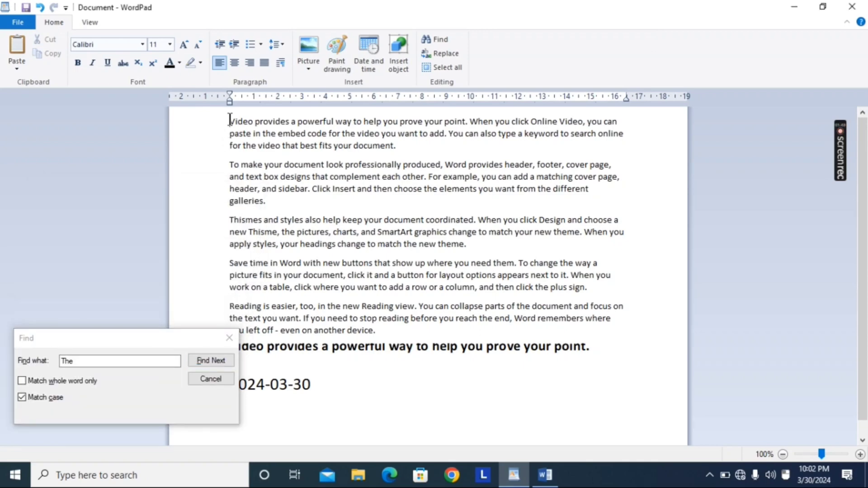
pyautogui.click(207, 360)
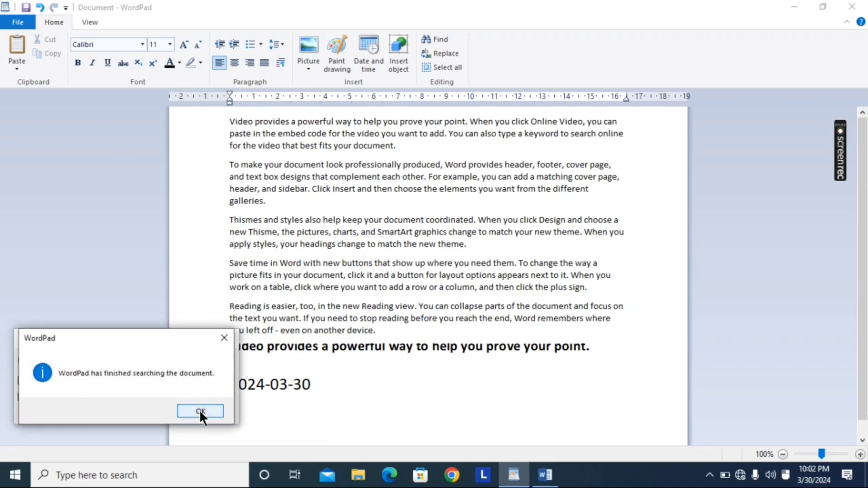
pyautogui.click(200, 410)
pyautogui.click(212, 360)
pyautogui.click(207, 413)
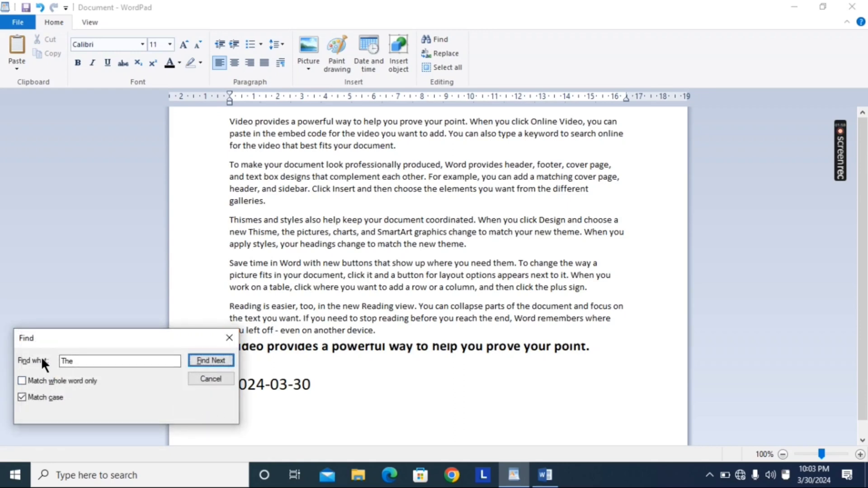
# Step: Search for "The" with case matching off and again with it on, and close the Find dialog
pyautogui.click(21, 397)
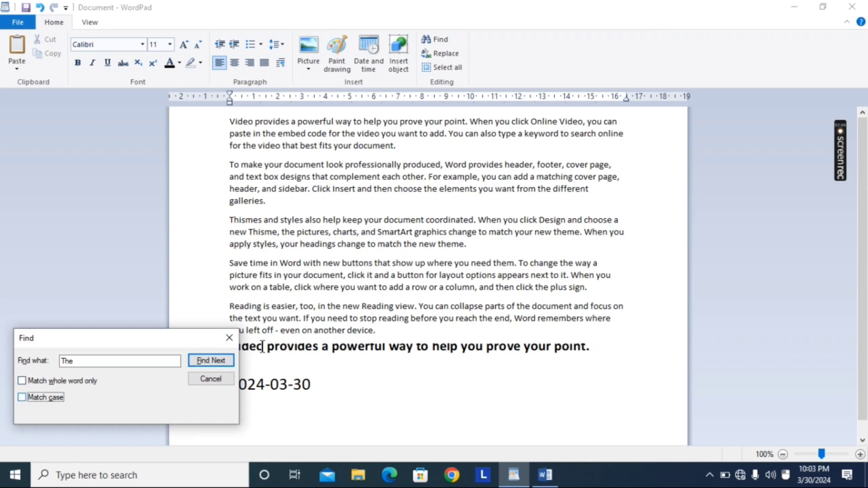
pyautogui.click(205, 362)
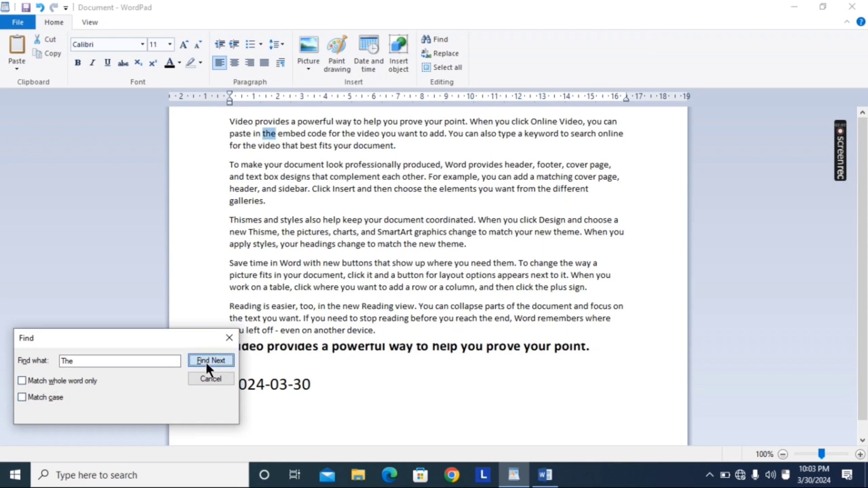
pyautogui.click(21, 396)
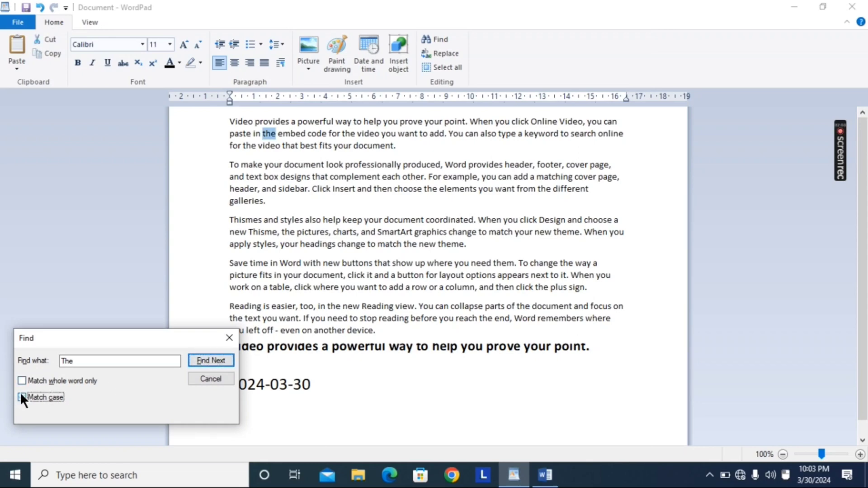
pyautogui.click(216, 361)
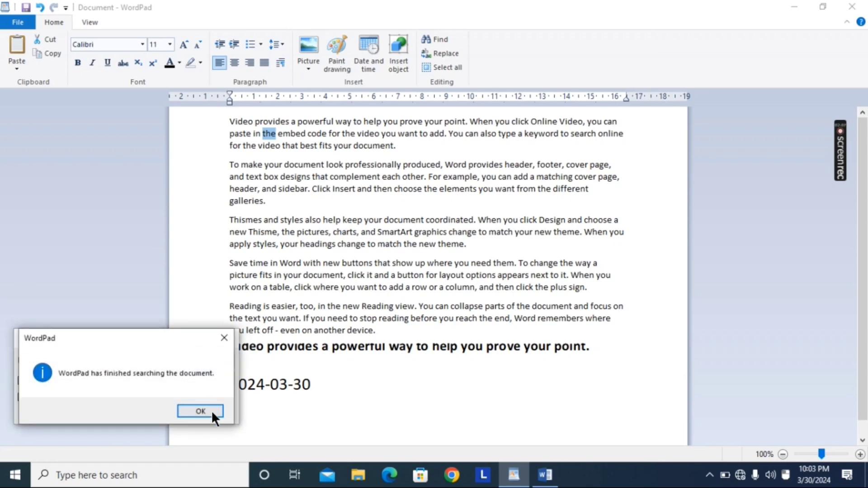
pyautogui.click(206, 411)
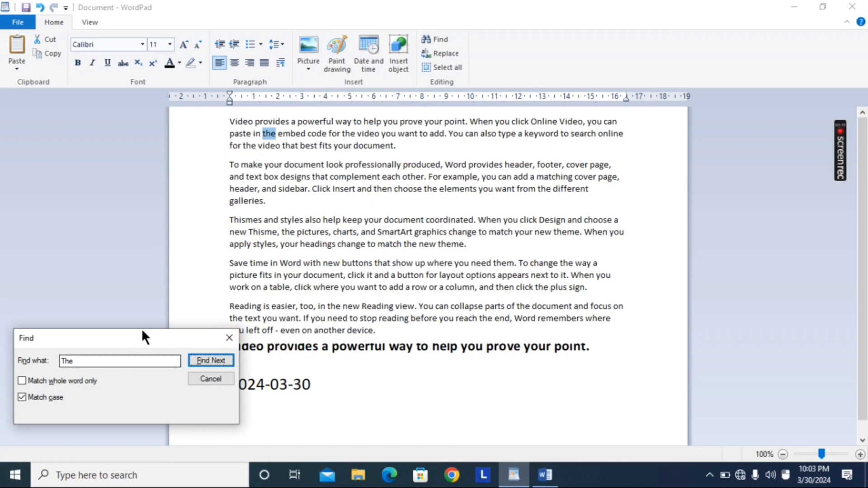
pyautogui.moveTo(142, 331); pyautogui.dragTo(127, 176)
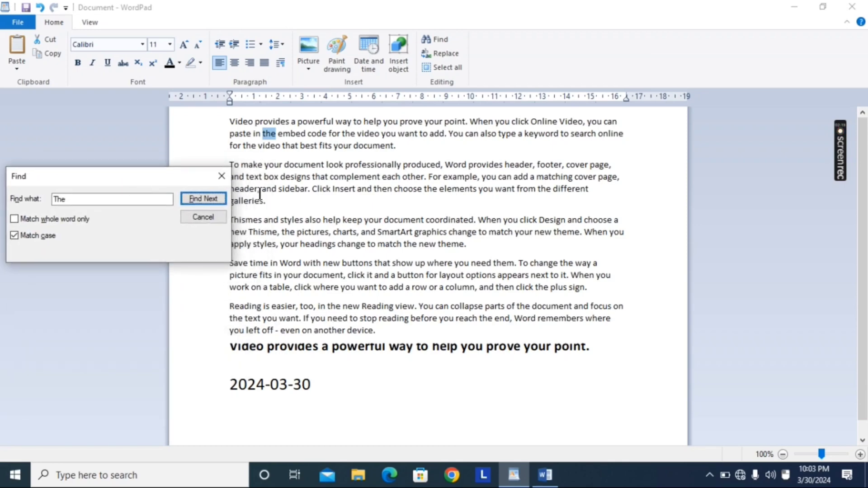
pyautogui.click(221, 176)
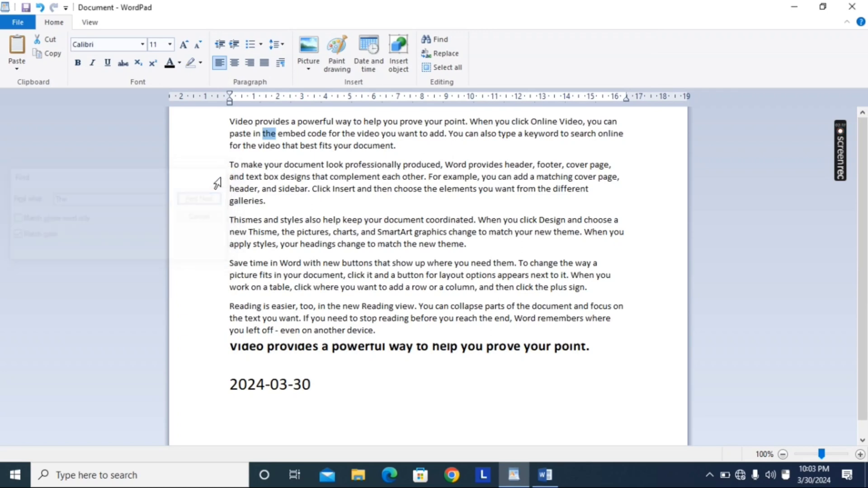
pyautogui.click(302, 122)
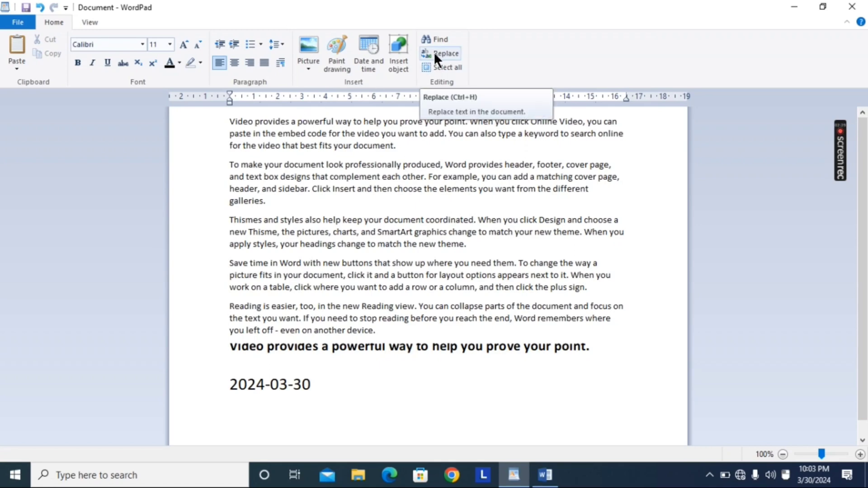
# Step: With case matching off, replace the first two matches of "The" with "This" one at a time
pyautogui.click(433, 52)
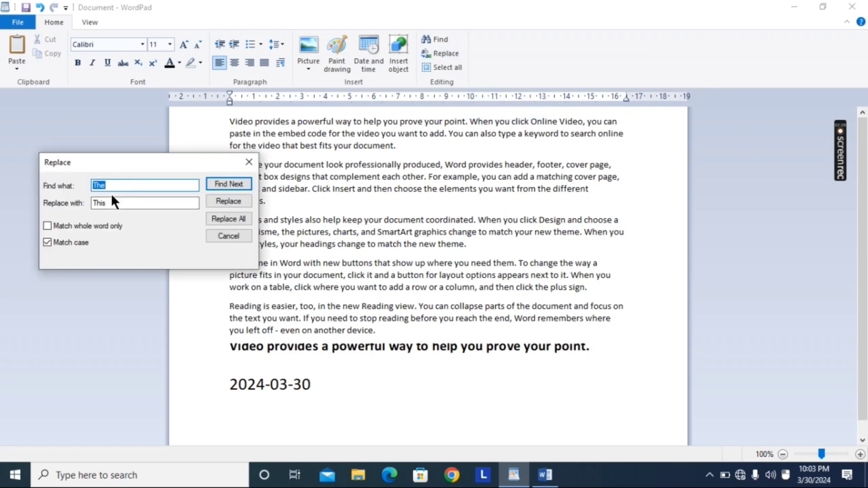
pyautogui.click(110, 204)
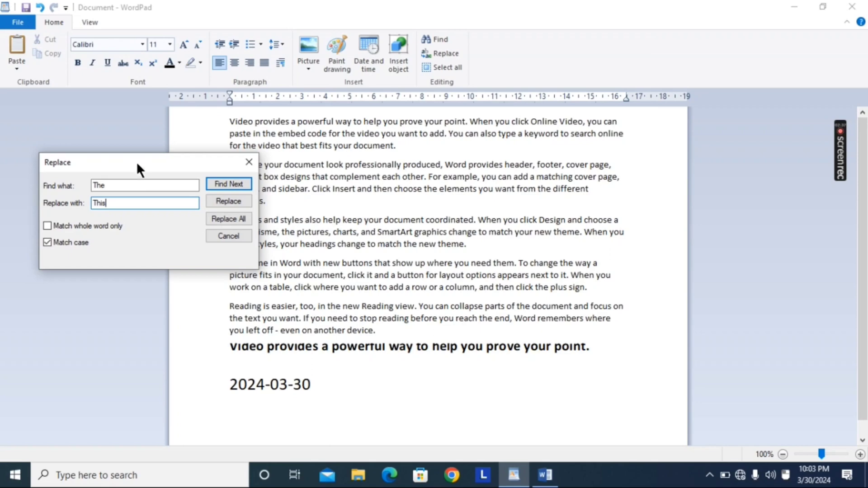
pyautogui.click(47, 242)
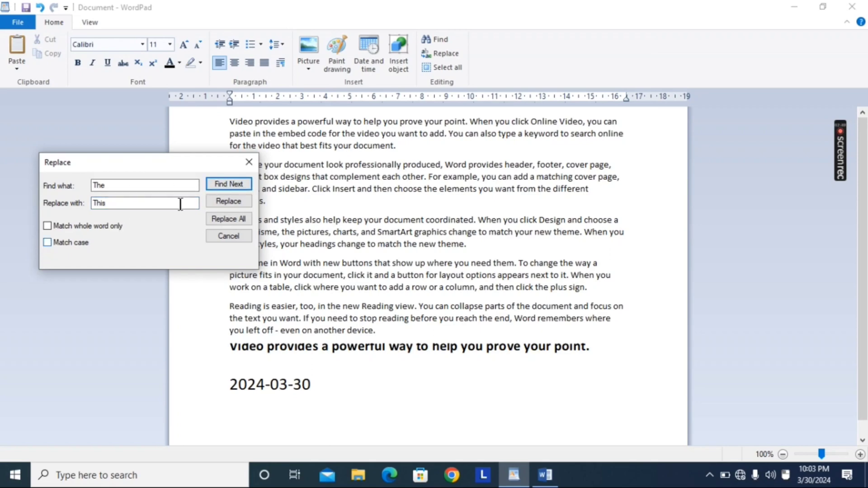
pyautogui.click(222, 184)
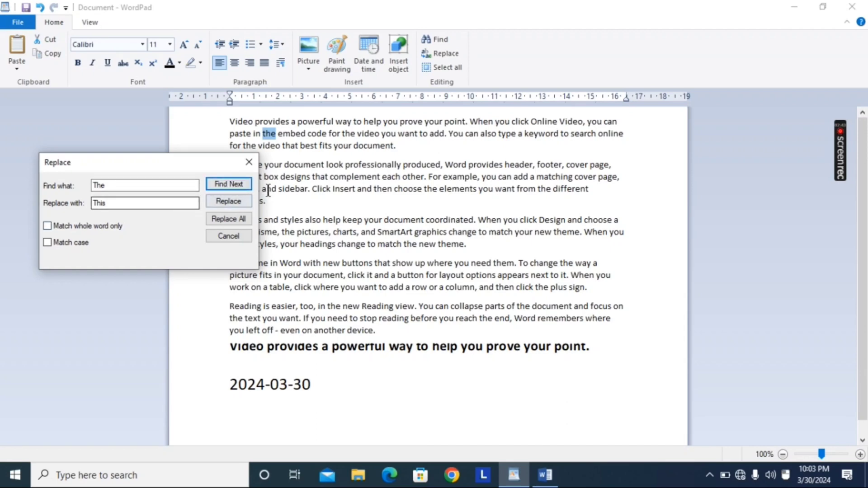
pyautogui.click(235, 201)
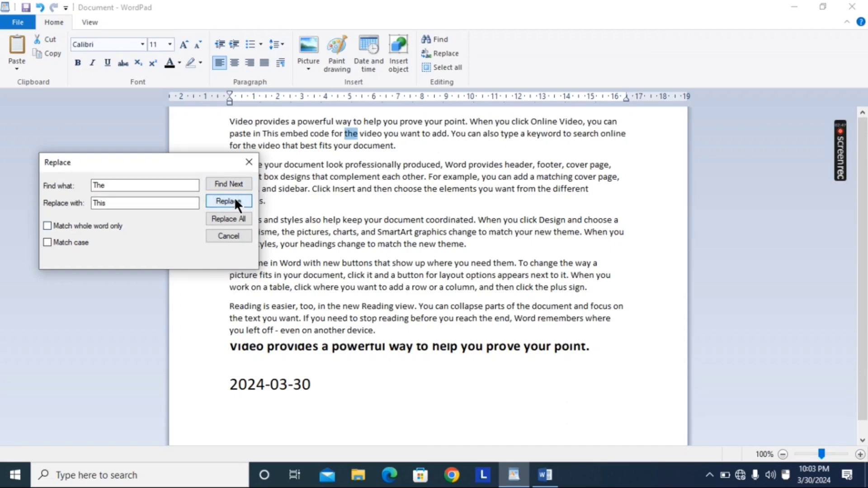
pyautogui.click(235, 200)
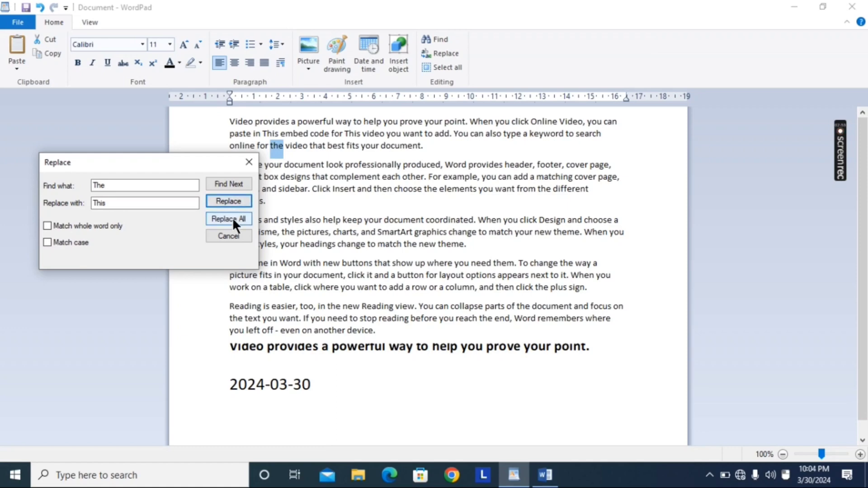
# Step: Replace all remaining matches of "The" with "This" at once and close the Replace dialog
pyautogui.click(232, 218)
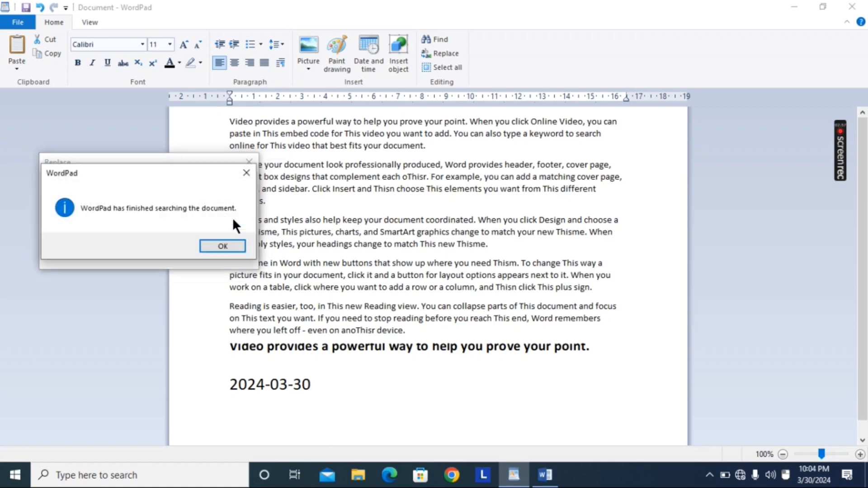
pyautogui.click(224, 245)
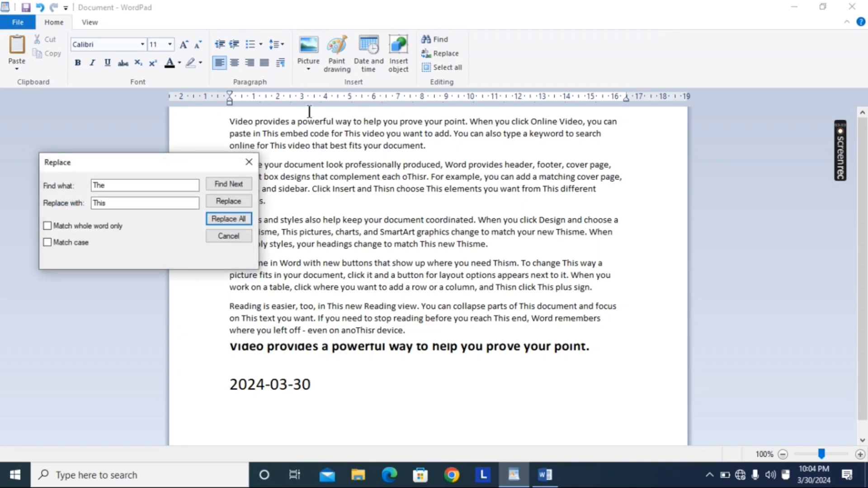
pyautogui.click(248, 161)
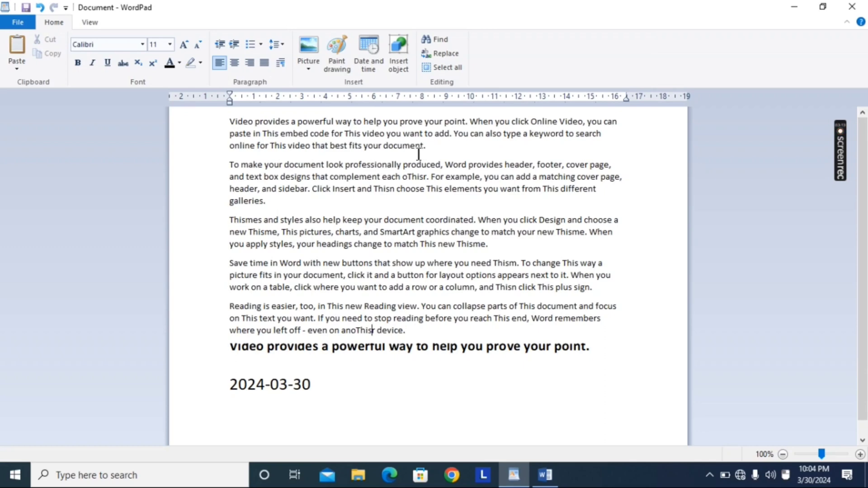
# Step: Select the entire document contents and clear the selection again
pyautogui.click(432, 67)
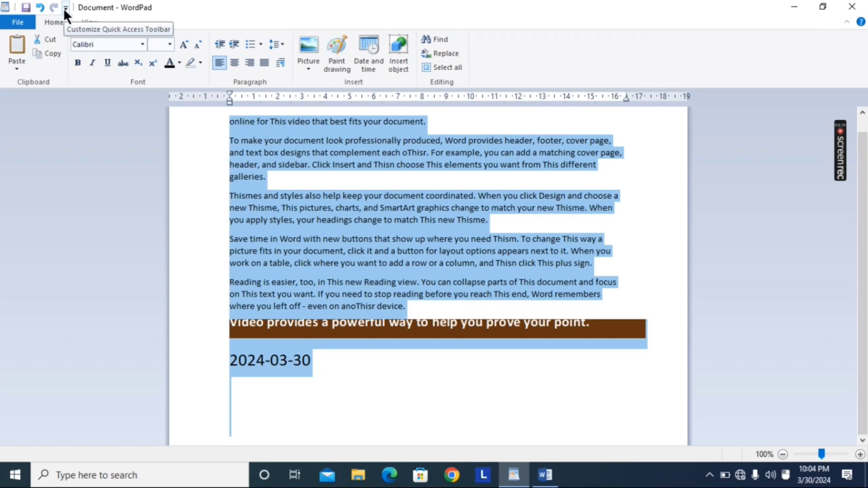
pyautogui.click(369, 179)
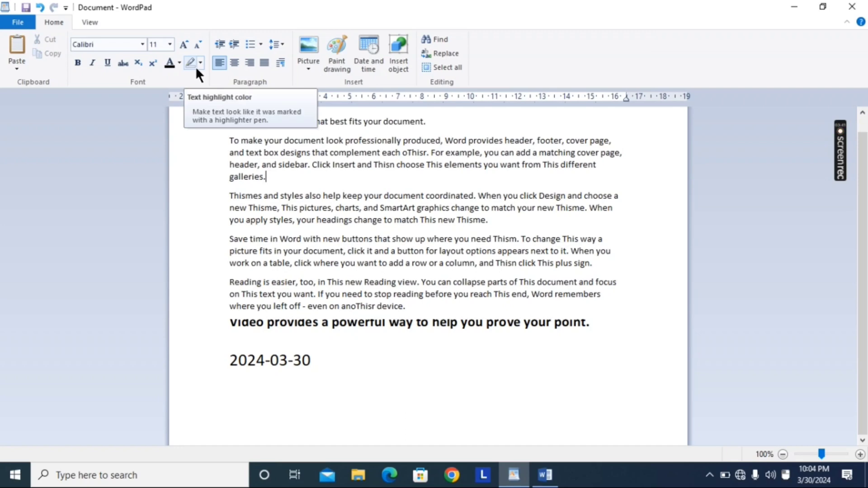
pyautogui.click(430, 230)
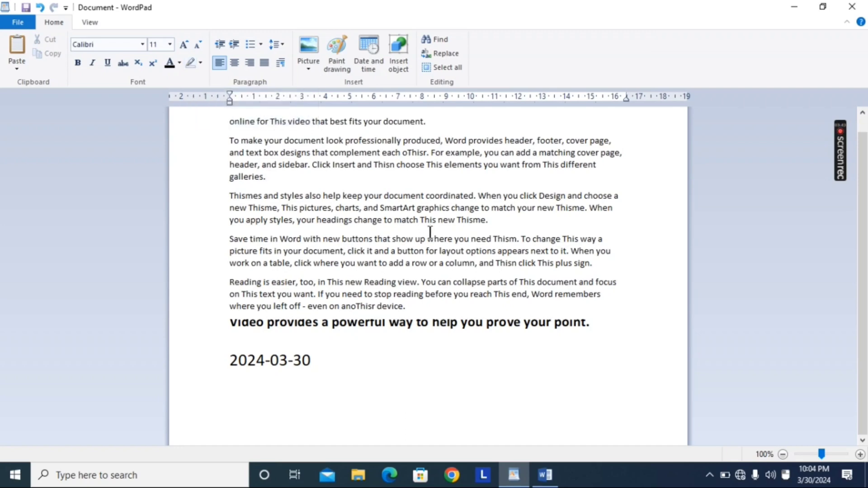
# Step: Bring up the Save As dialog for the document in two different ways, cancelling it each time
pyautogui.click(18, 22)
pyautogui.click(31, 100)
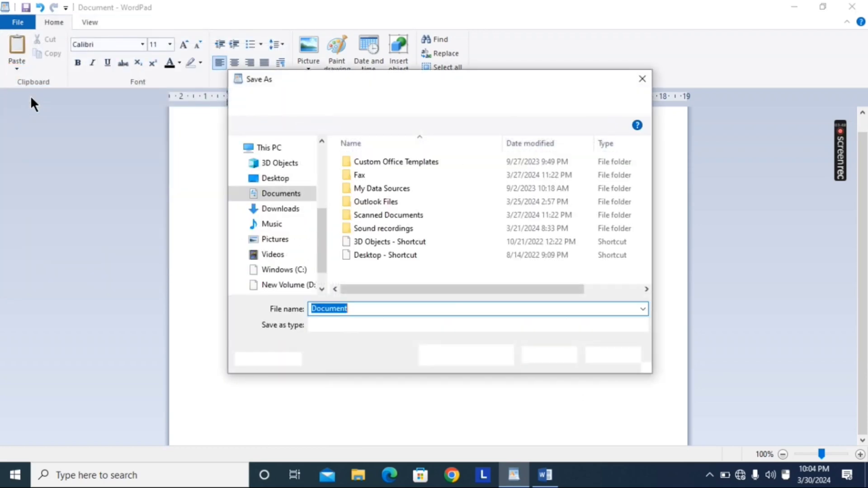
pyautogui.click(643, 79)
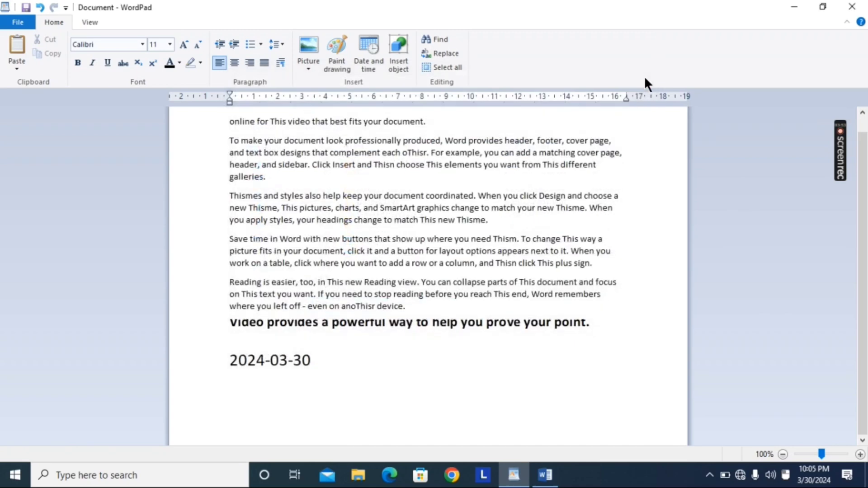
pyautogui.click(26, 9)
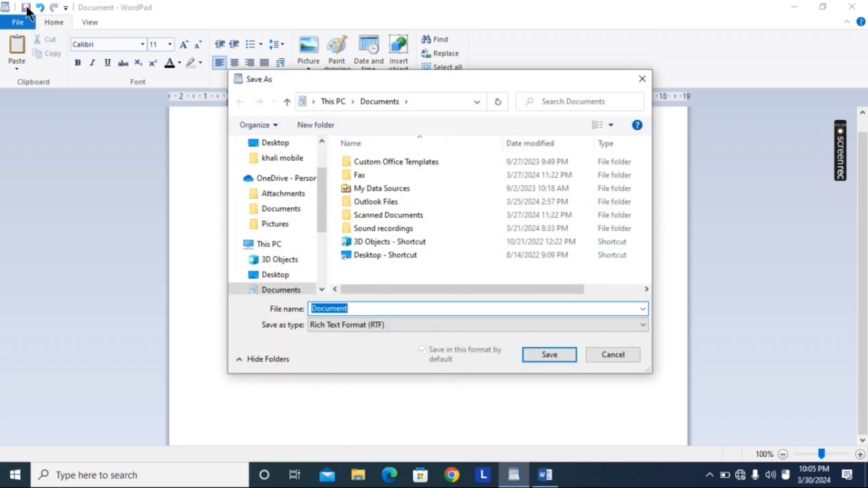
pyautogui.click(646, 78)
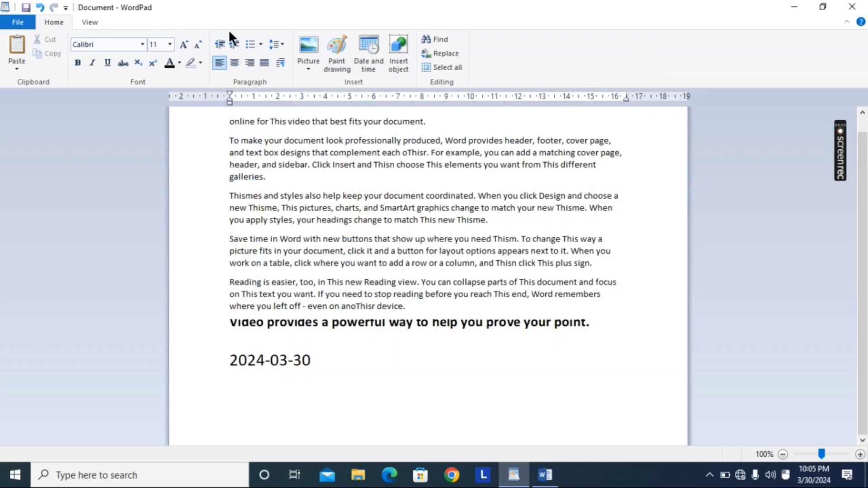
# Step: Remove the Save command from the Quick Access Toolbar
pyautogui.click(66, 8)
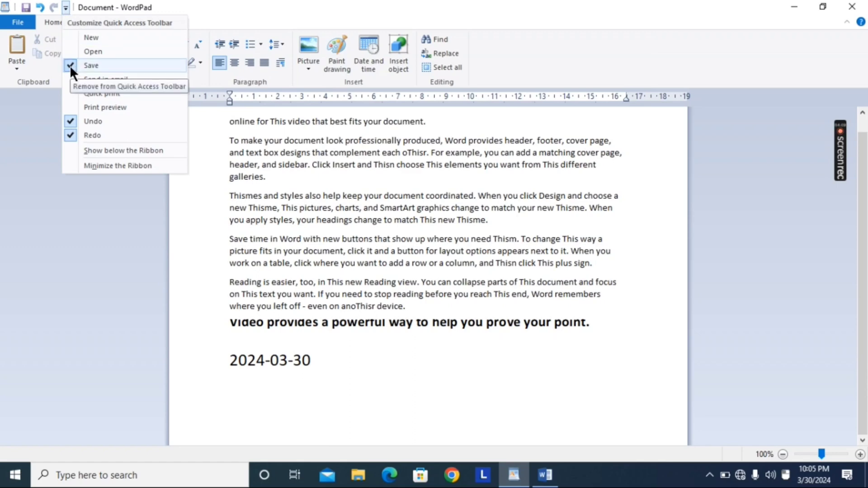
pyautogui.click(69, 65)
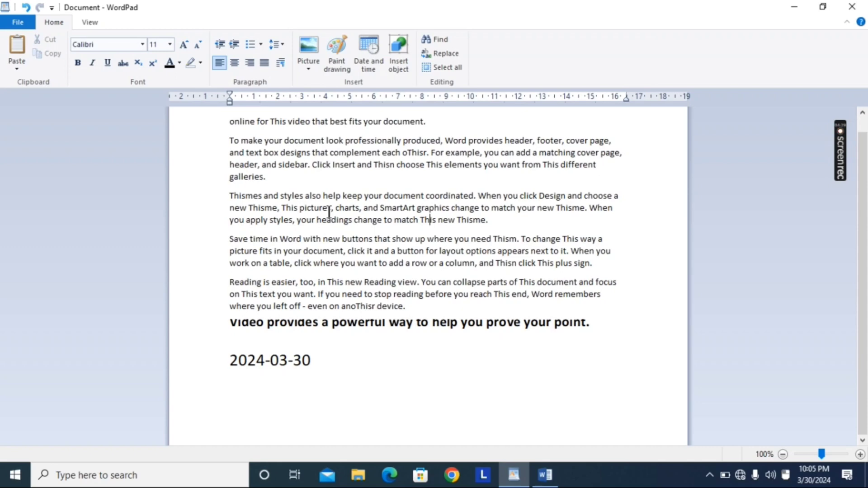
pyautogui.click(89, 24)
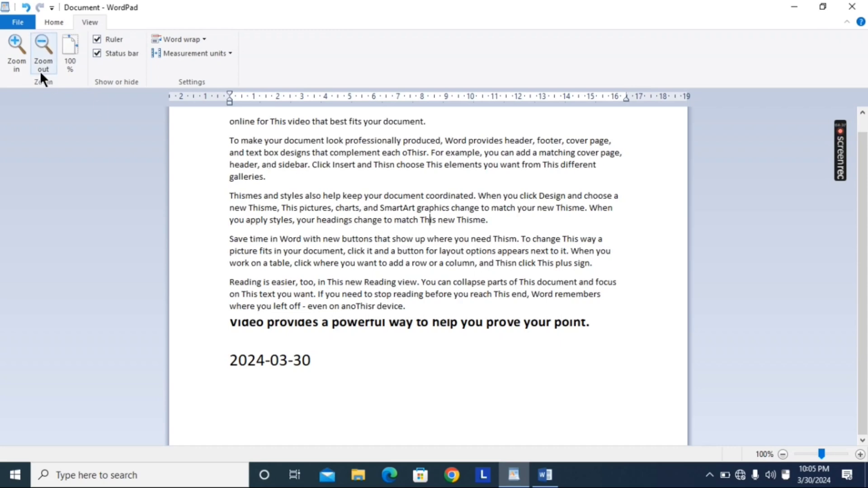
pyautogui.click(12, 25)
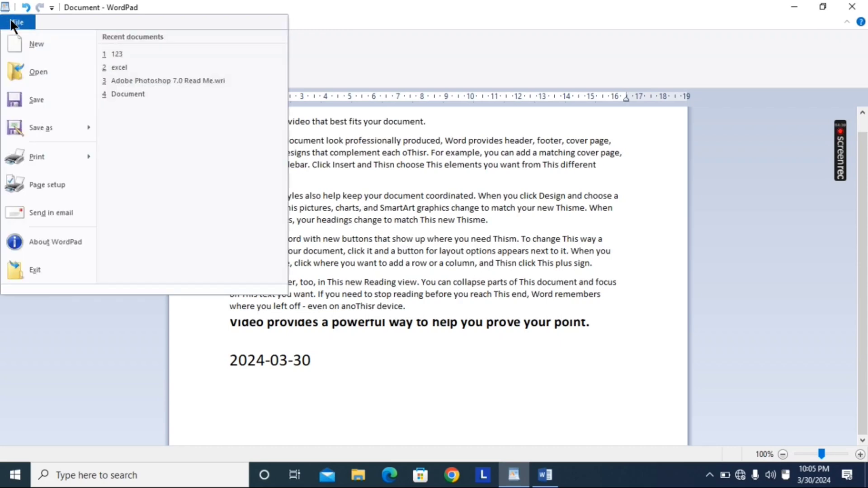